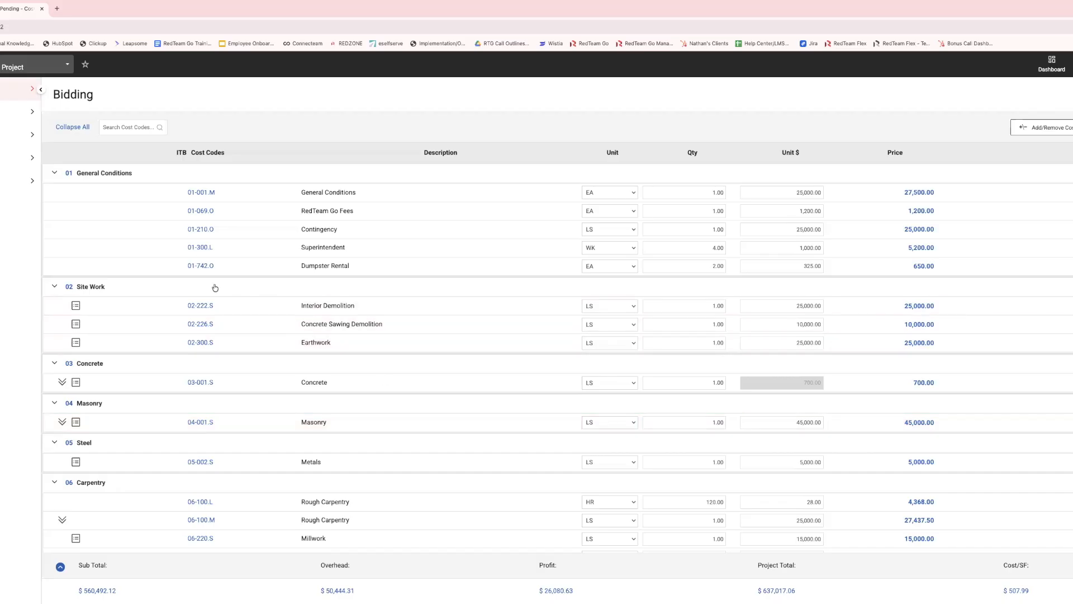
- Review the applied scope notes of the Interior Demolition and Concrete Sawing Demolition cost codes and open those of Earthwork
{"action": "mouse_move", "coordinate": [104, 307]}
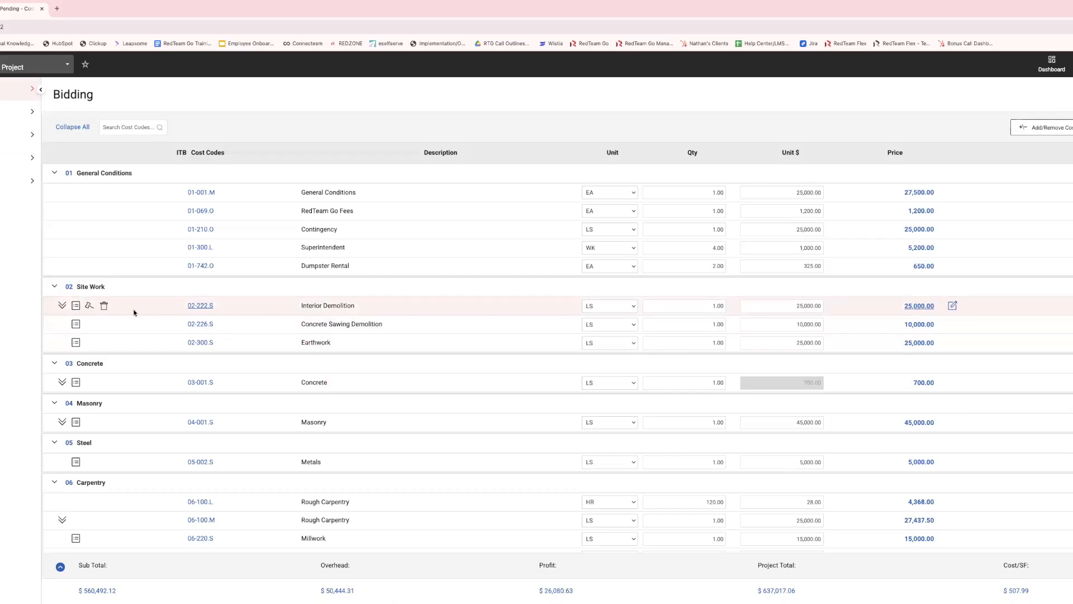
{"action": "left_click", "coordinate": [76, 307]}
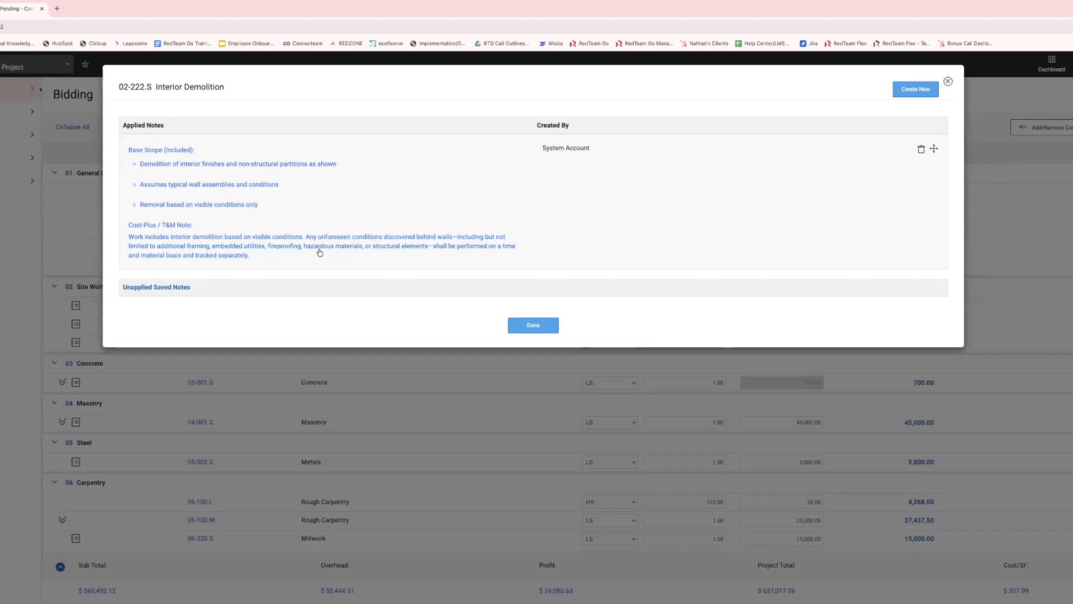
{"action": "left_click", "coordinate": [538, 324]}
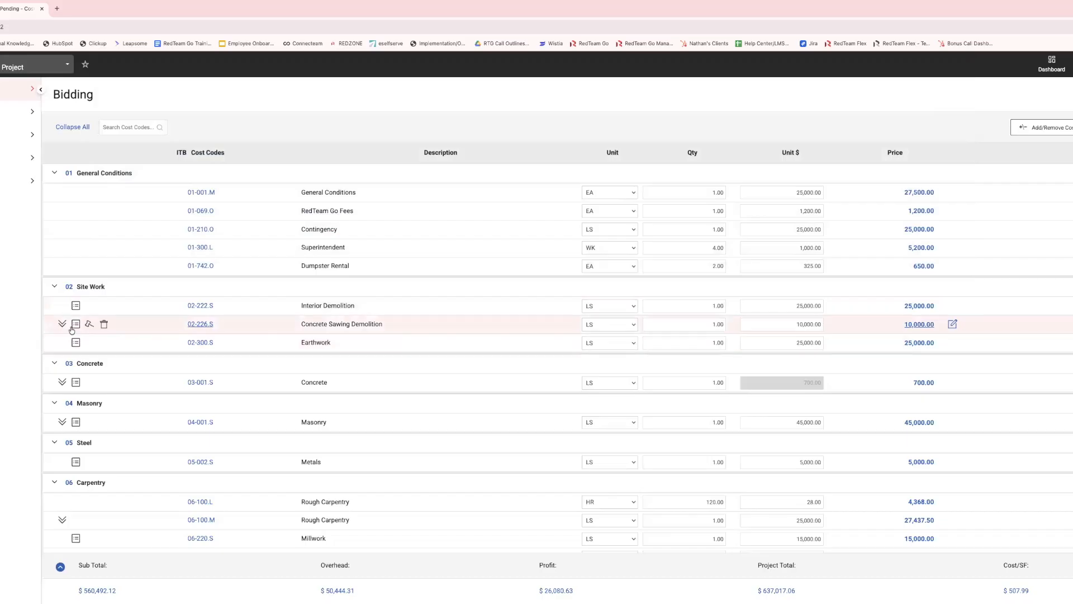
{"action": "left_click", "coordinate": [74, 326]}
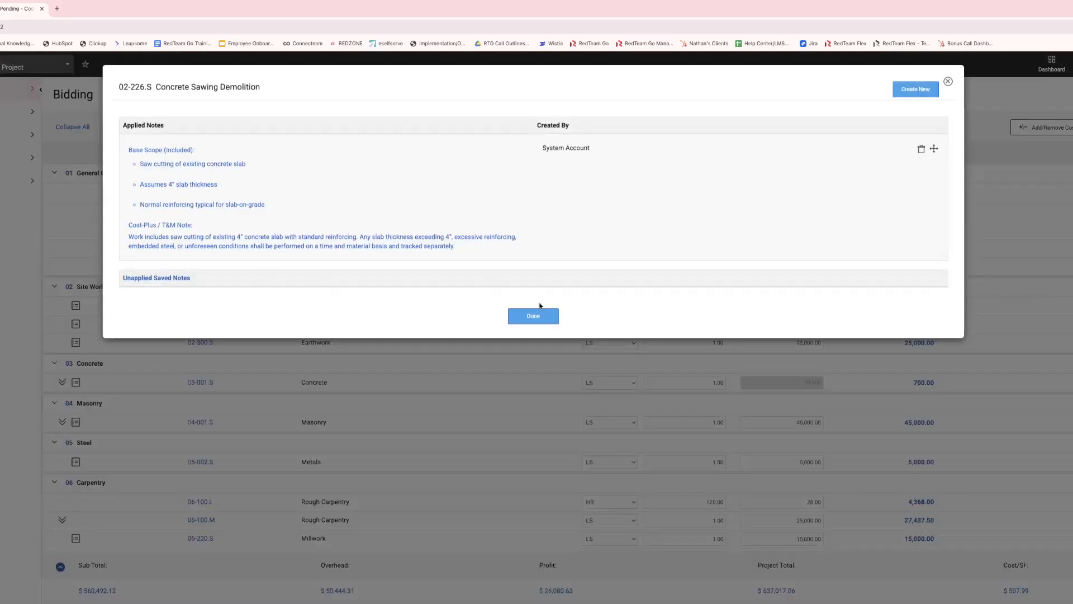
{"action": "left_click", "coordinate": [553, 316]}
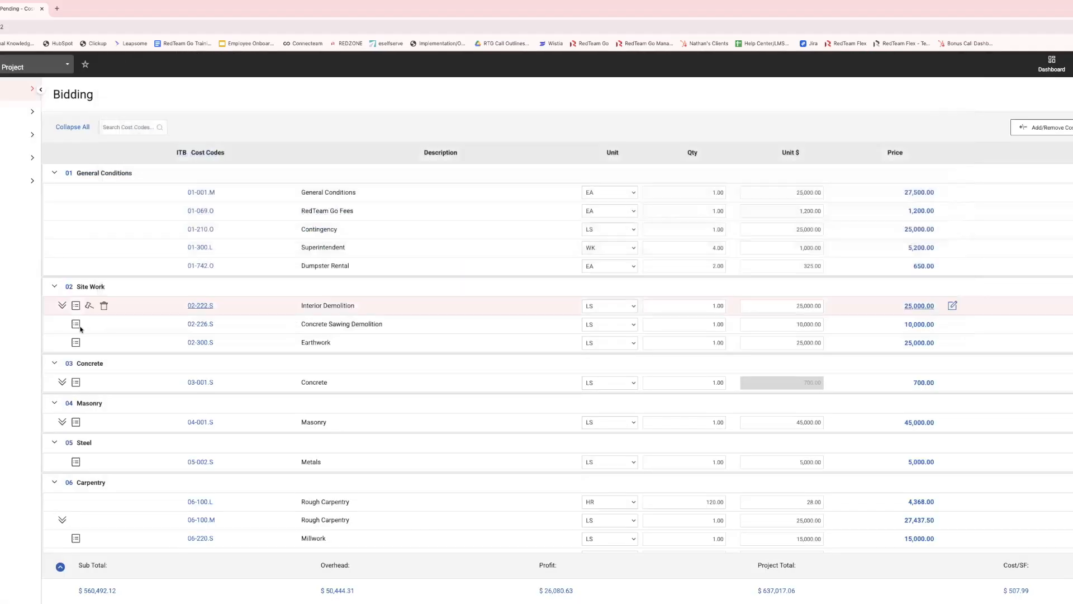
{"action": "left_click", "coordinate": [76, 343]}
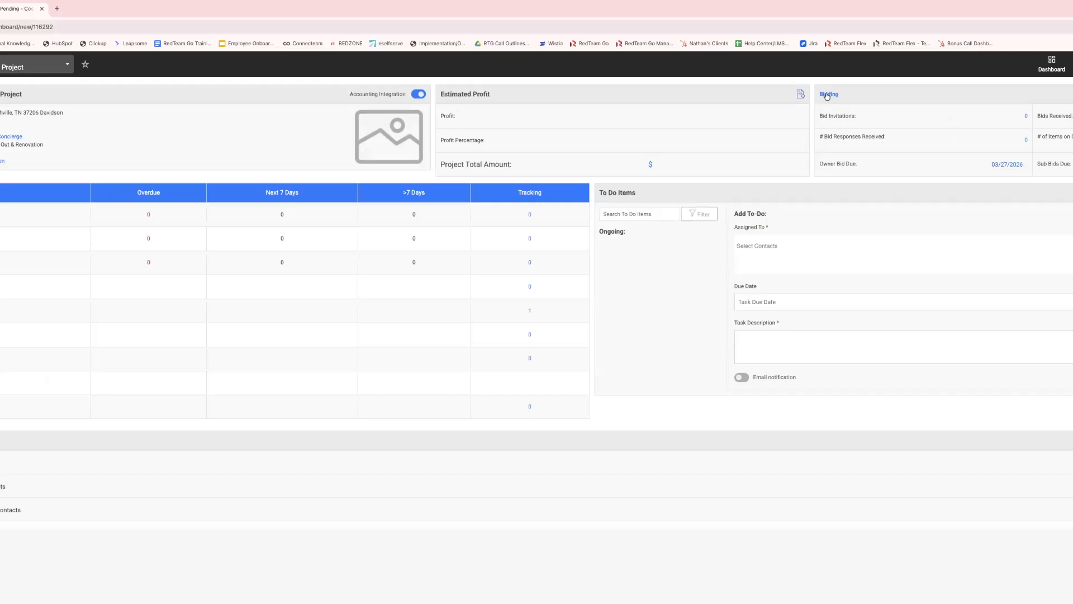
- Update the bid status of the Pending - Cost Plus Project to Pending
{"action": "left_click", "coordinate": [828, 95]}
{"action": "left_click", "coordinate": [838, 112]}
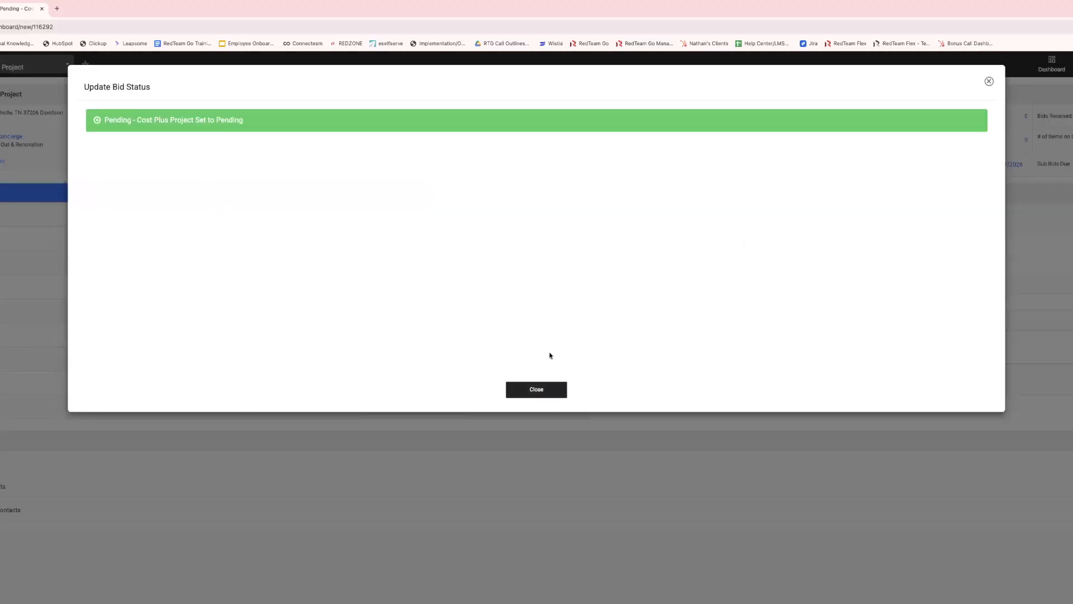
{"action": "left_click", "coordinate": [538, 389]}
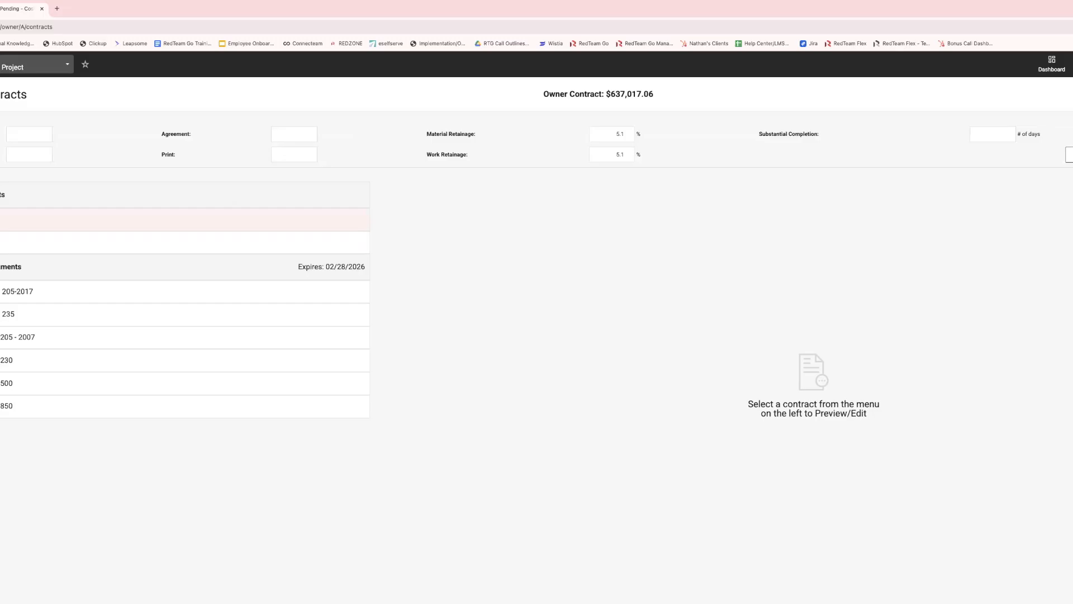
- Enlarge the Owner Contracts page and open the preview of the custom Cost Plus contract
{"action": "left_click", "coordinate": [3, 220]}
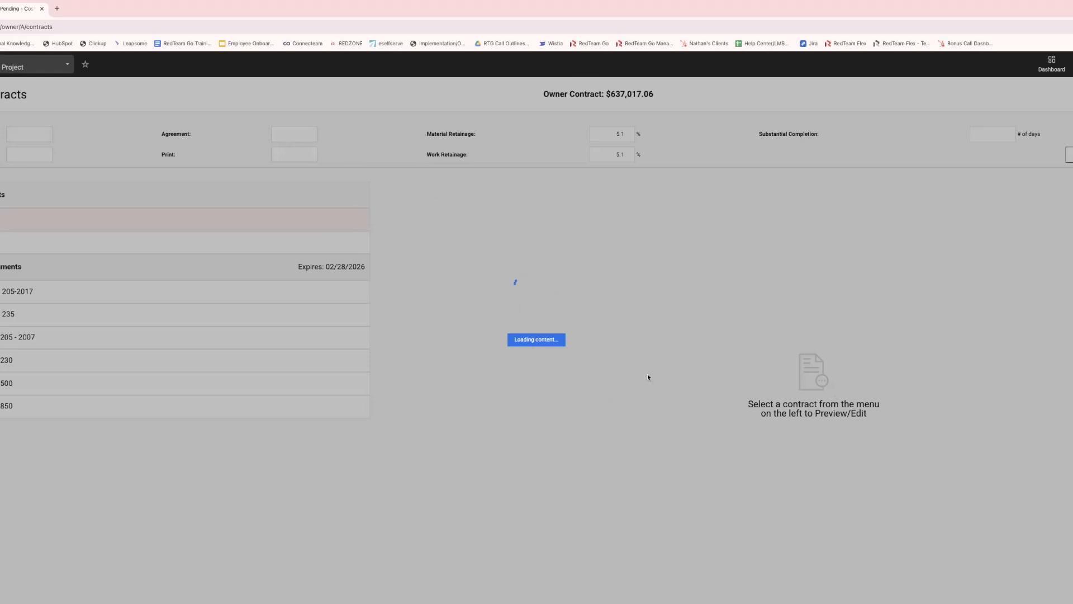
{"action": "key", "text": "ctrl+plus"}
{"action": "key", "text": "ctrl+plus"}
{"action": "key", "text": "ctrl+plus"}
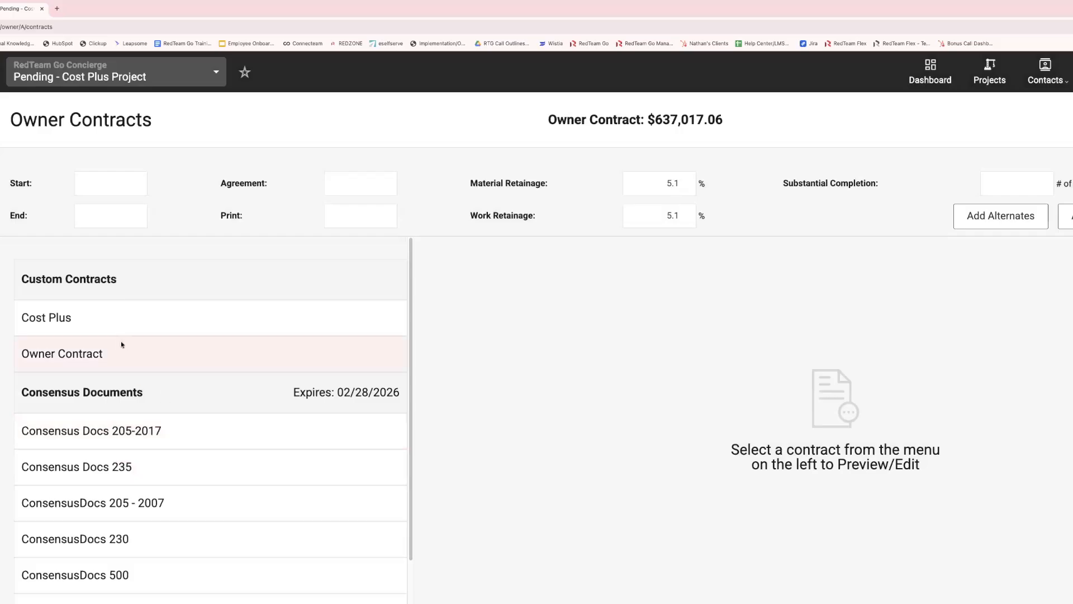
{"action": "left_click", "coordinate": [116, 323]}
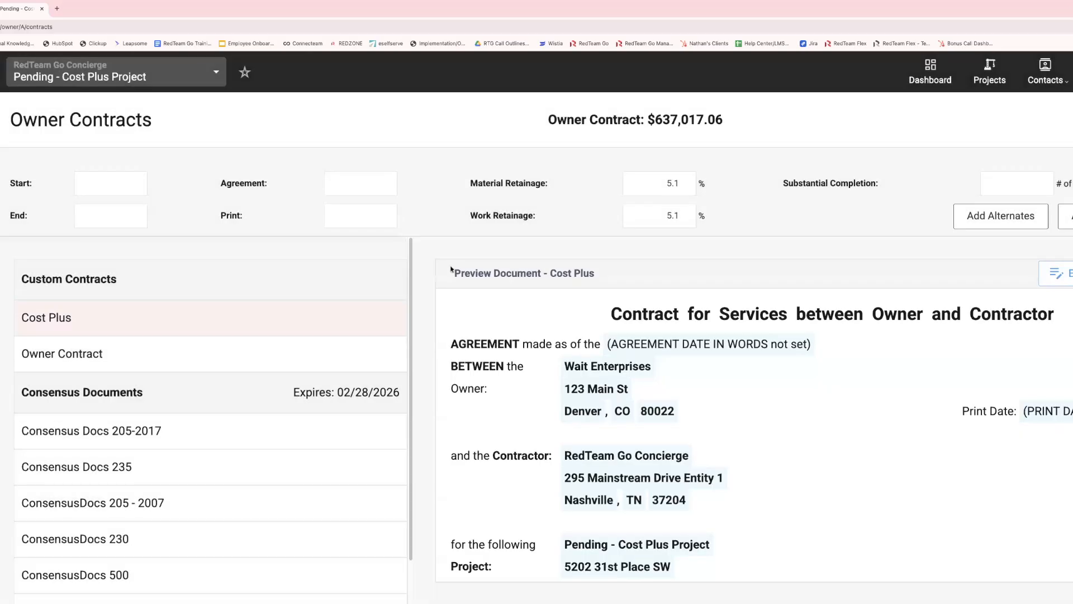
- Read through the Cost Plus contract preview from the party details to the General Bid Notes and Site Work notes
{"action": "scroll", "coordinate": [463, 342], "scroll_direction": "down", "scroll_amount": 1}
{"action": "scroll", "coordinate": [754, 426], "scroll_direction": "down", "scroll_amount": 3}
{"action": "scroll", "coordinate": [746, 388], "scroll_direction": "down", "scroll_amount": 8}
{"action": "scroll", "coordinate": [743, 326], "scroll_direction": "up", "scroll_amount": 6}
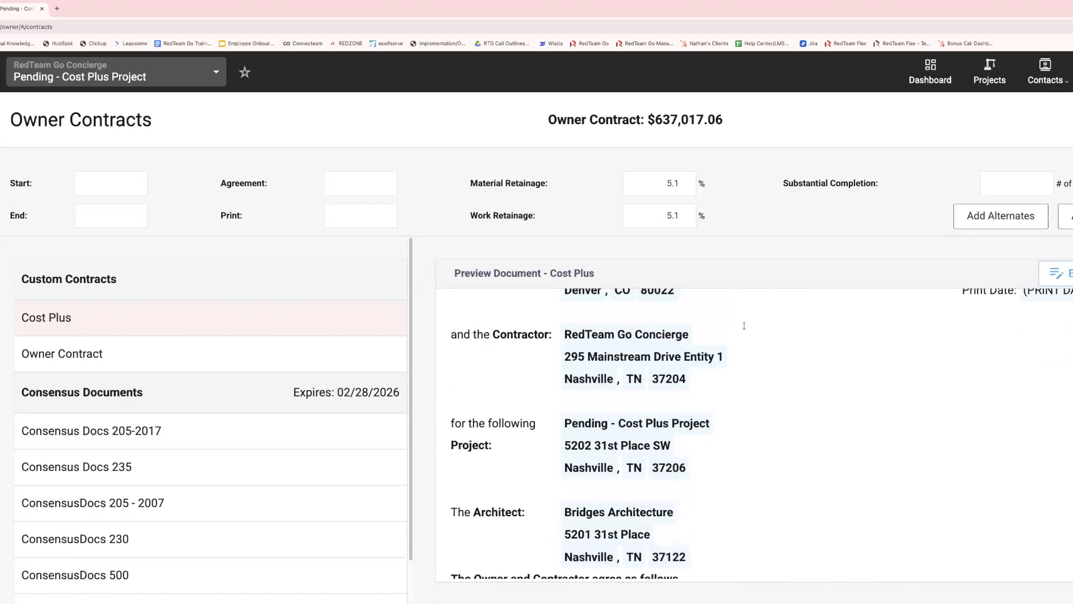
{"action": "scroll", "coordinate": [709, 337], "scroll_direction": "down", "scroll_amount": 5}
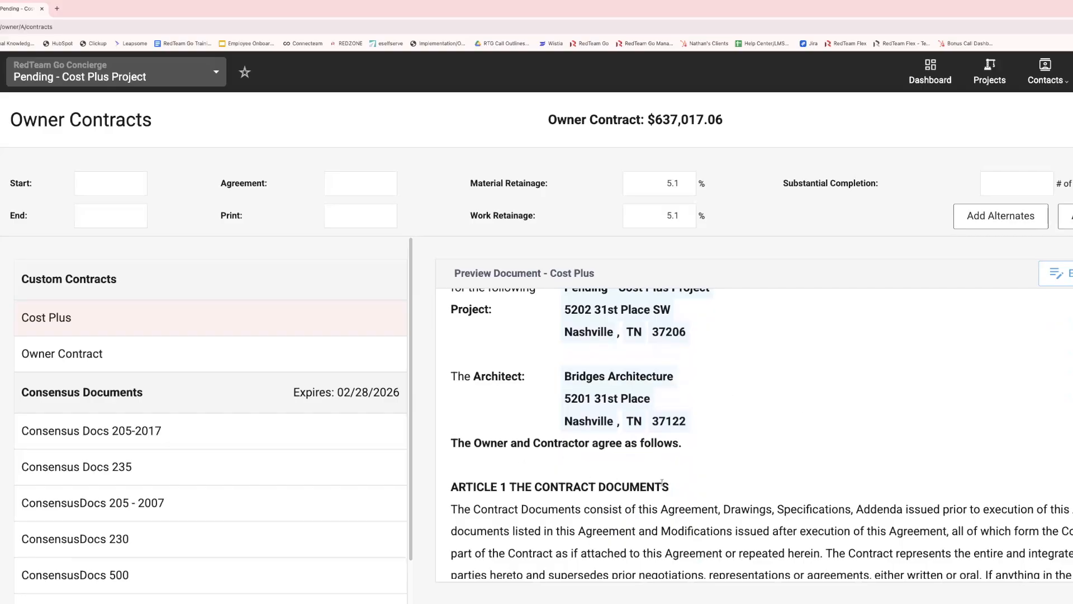
{"action": "scroll", "coordinate": [881, 431], "scroll_direction": "down", "scroll_amount": 5}
{"action": "scroll", "coordinate": [730, 395], "scroll_direction": "down", "scroll_amount": 3}
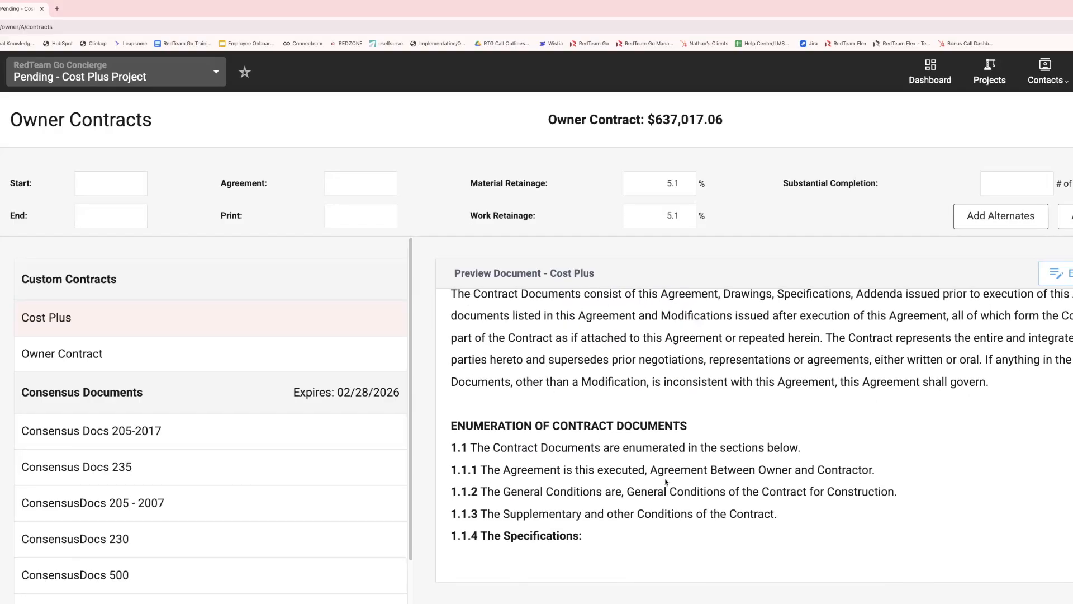
{"action": "scroll", "coordinate": [666, 482], "scroll_direction": "down", "scroll_amount": 7}
{"action": "scroll", "coordinate": [647, 437], "scroll_direction": "down", "scroll_amount": 15}
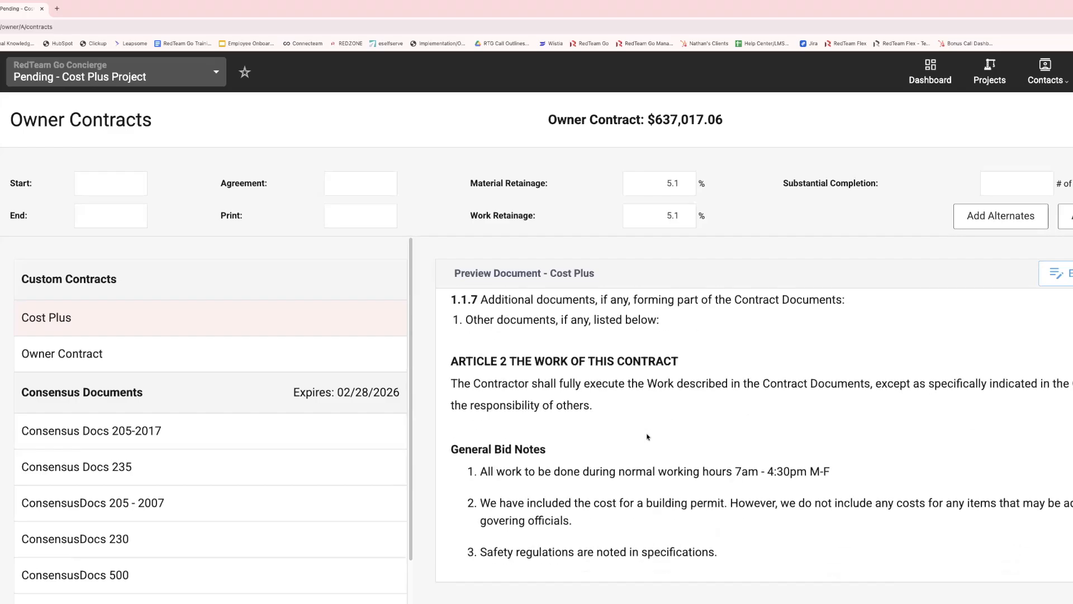
{"action": "scroll", "coordinate": [642, 436], "scroll_direction": "up", "scroll_amount": 14}
{"action": "scroll", "coordinate": [643, 436], "scroll_direction": "down", "scroll_amount": 18}
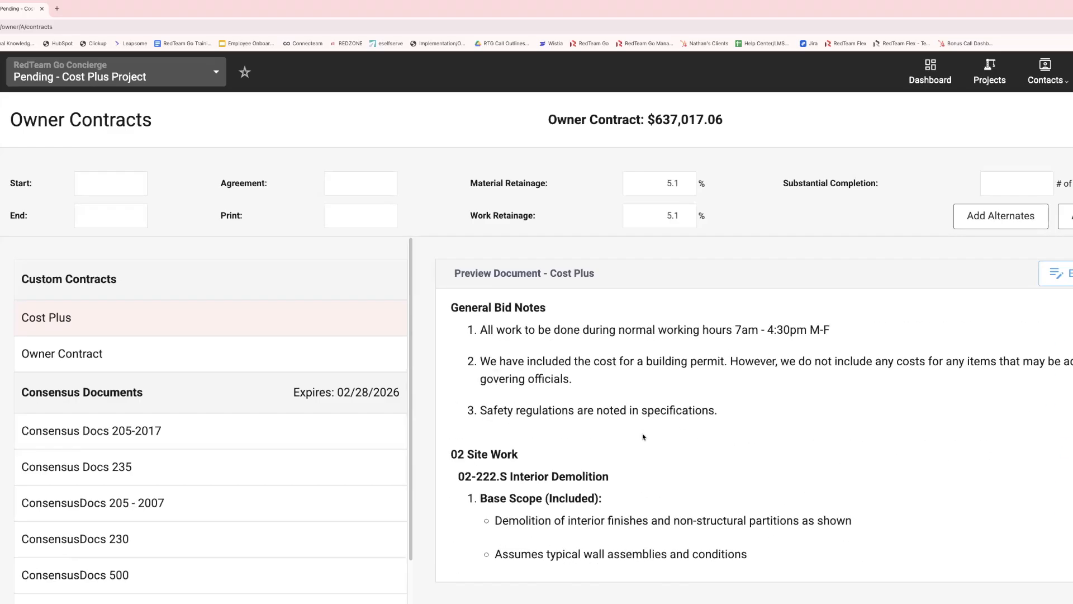
{"action": "scroll", "coordinate": [642, 432], "scroll_direction": "down", "scroll_amount": 2}
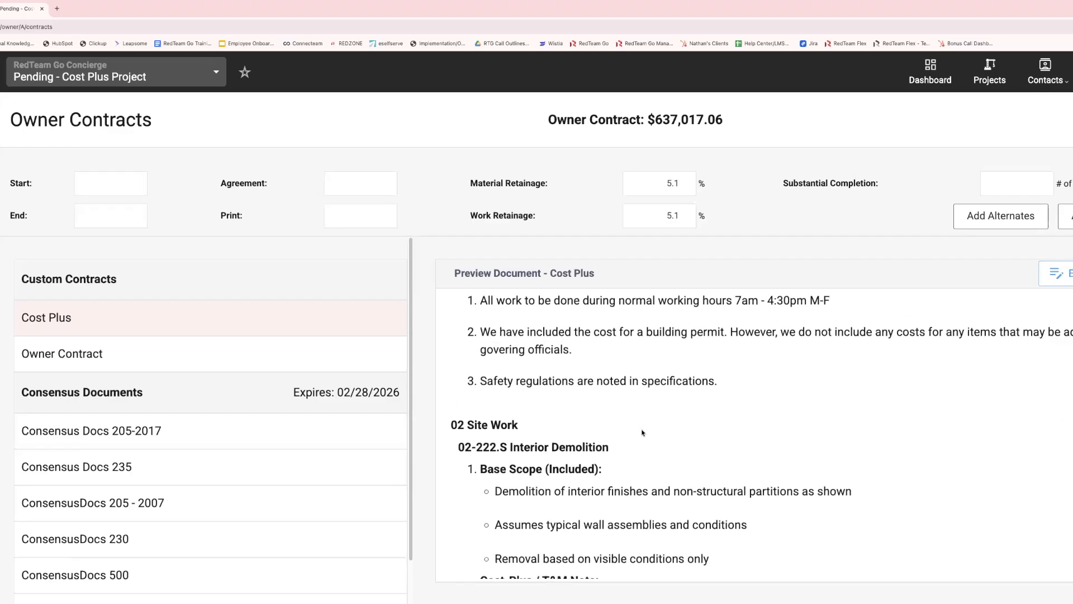
{"action": "scroll", "coordinate": [640, 433], "scroll_direction": "down", "scroll_amount": 5}
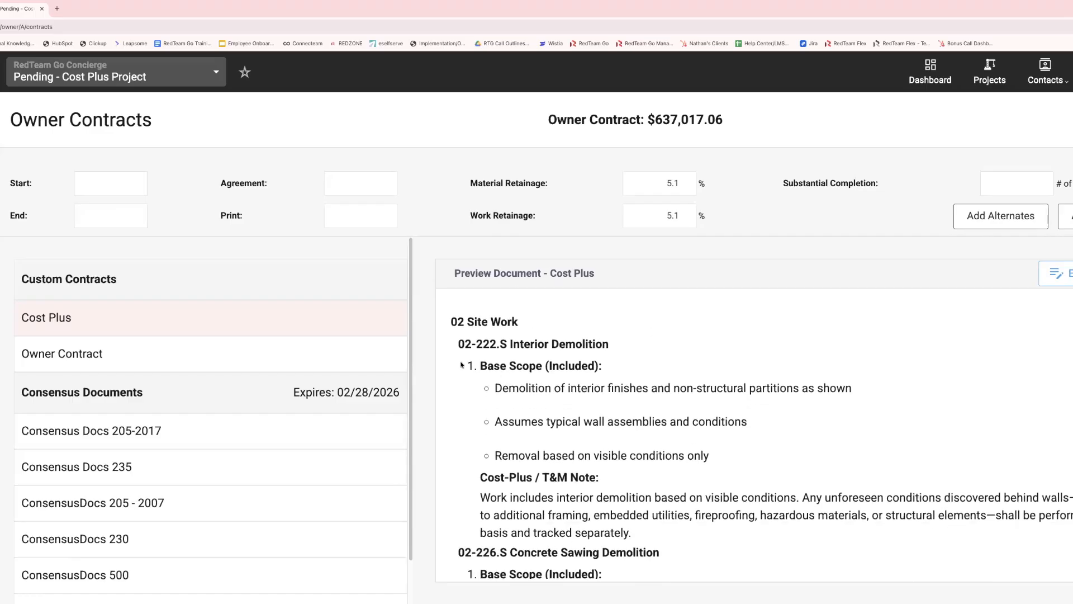
- Examine the Cost-Plus / T&M notes for Interior Demolition and Concrete Sawing Demolition, highlighting the Interior Demolition note, and return to the contract documents section
{"action": "left_click_drag", "start_coordinate": [487, 347], "coordinate": [746, 463]}
{"action": "scroll", "coordinate": [615, 458], "scroll_direction": "down", "scroll_amount": 1}
{"action": "left_click", "coordinate": [489, 454]}
{"action": "left_click_drag", "start_coordinate": [475, 452], "coordinate": [686, 513]}
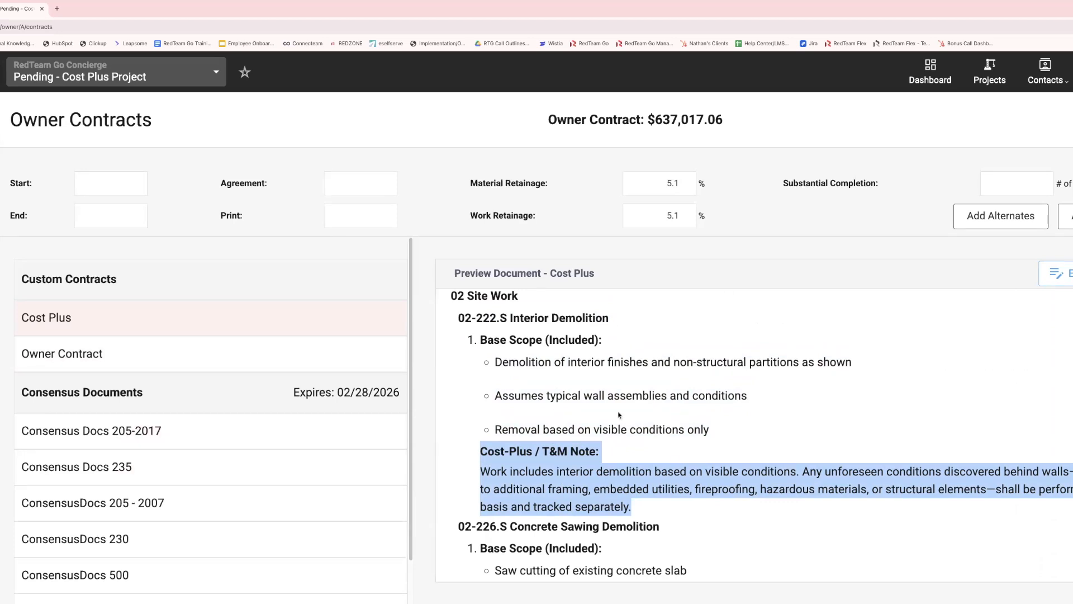
{"action": "scroll", "coordinate": [511, 492], "scroll_direction": "down", "scroll_amount": 1}
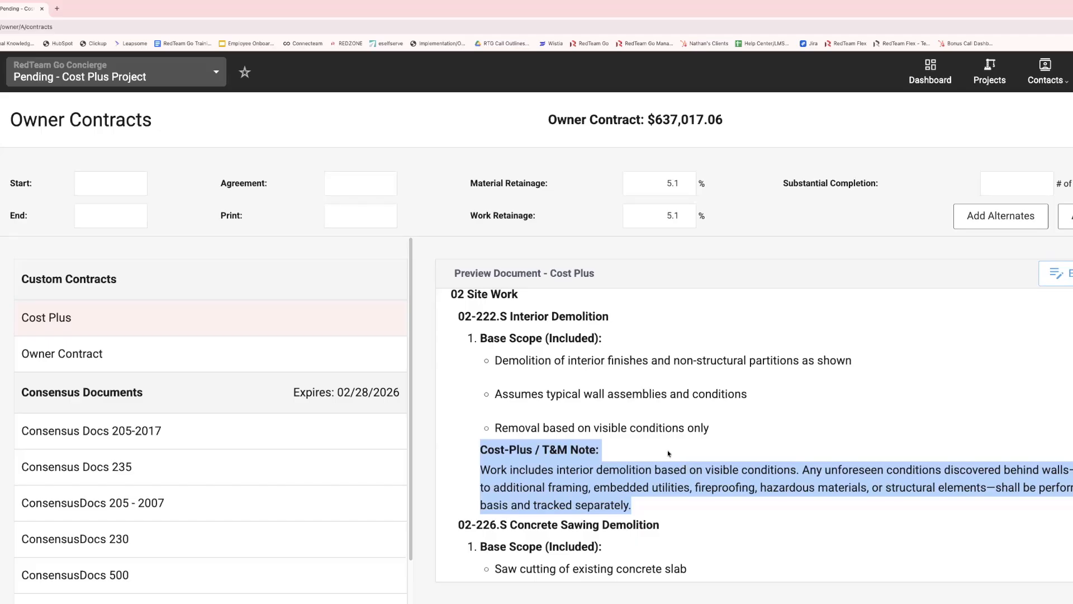
{"action": "left_click", "coordinate": [658, 506]}
{"action": "left_click_drag", "start_coordinate": [631, 505], "coordinate": [480, 448]}
{"action": "scroll", "coordinate": [602, 412], "scroll_direction": "down", "scroll_amount": 4}
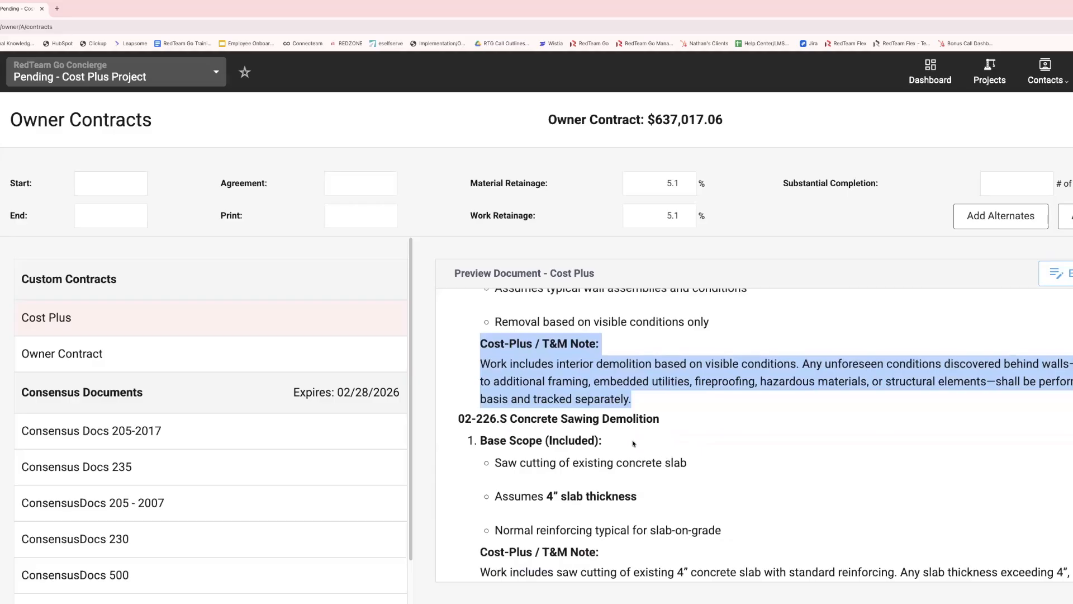
{"action": "scroll", "coordinate": [633, 443], "scroll_direction": "down", "scroll_amount": 1}
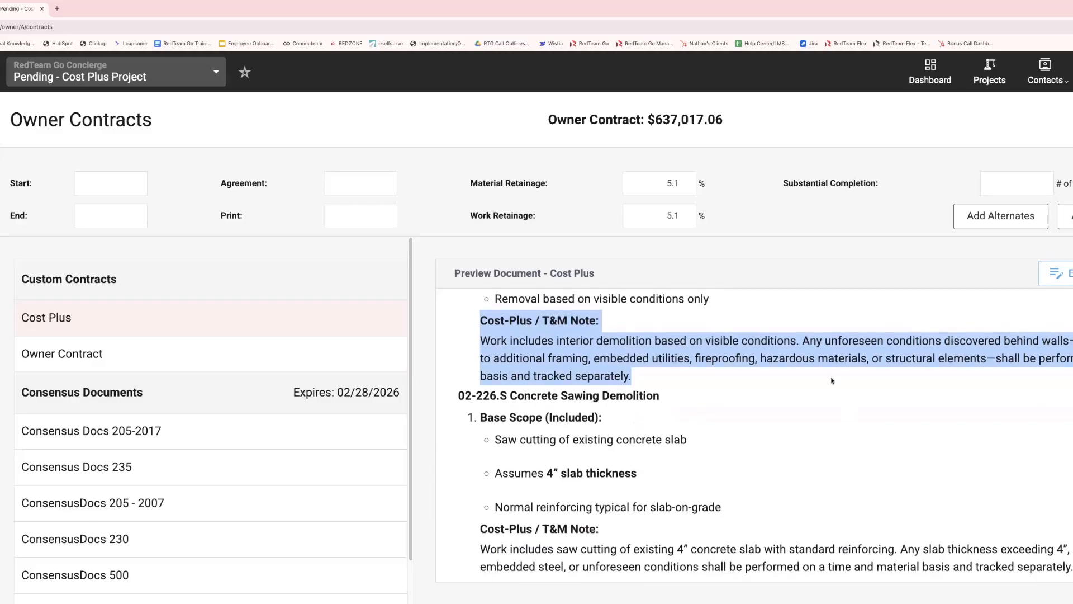
{"action": "scroll", "coordinate": [677, 363], "scroll_direction": "up", "scroll_amount": 2}
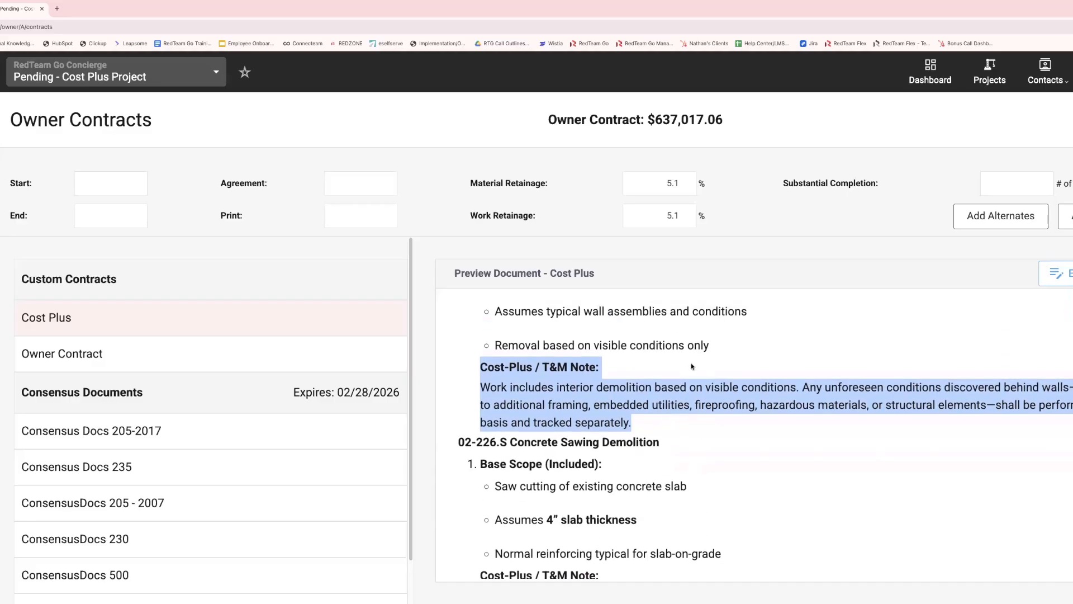
{"action": "scroll", "coordinate": [655, 383], "scroll_direction": "up", "scroll_amount": 1}
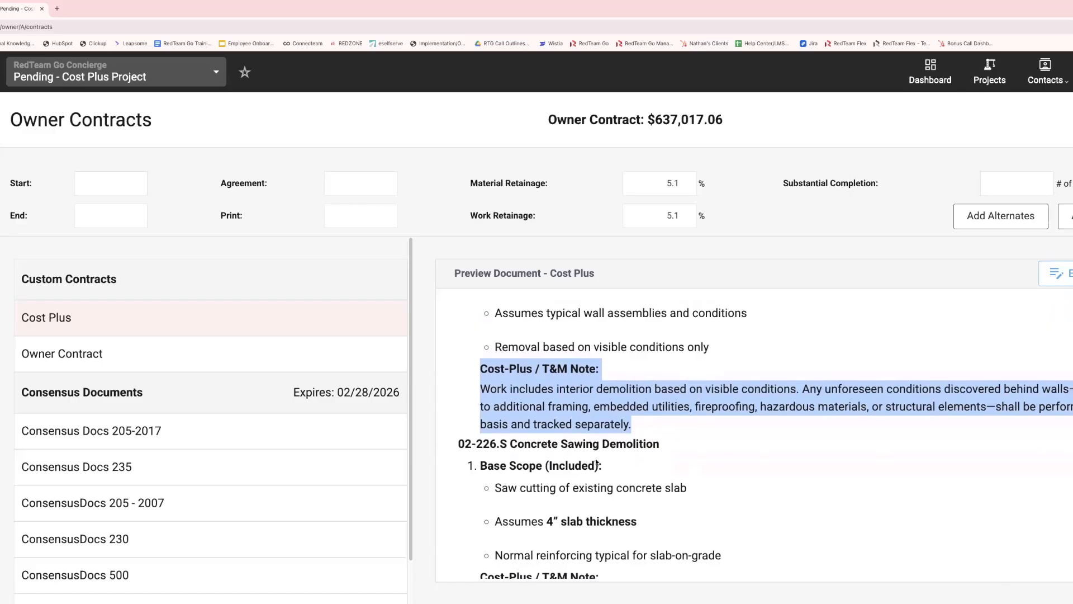
{"action": "scroll", "coordinate": [596, 463], "scroll_direction": "up", "scroll_amount": 15}
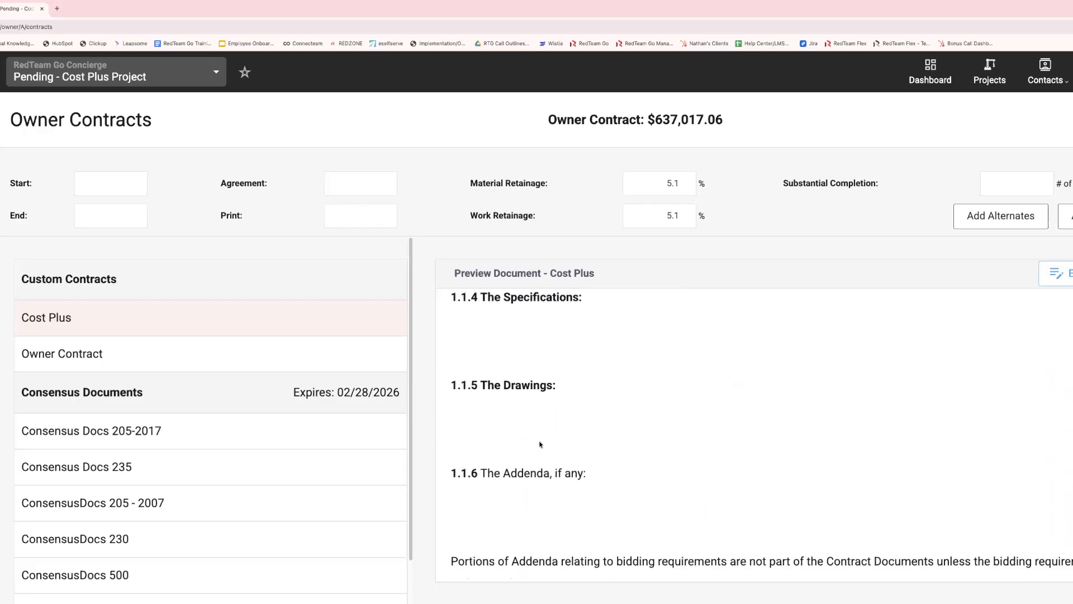
{"action": "scroll", "coordinate": [715, 392], "scroll_direction": "up", "scroll_amount": 6}
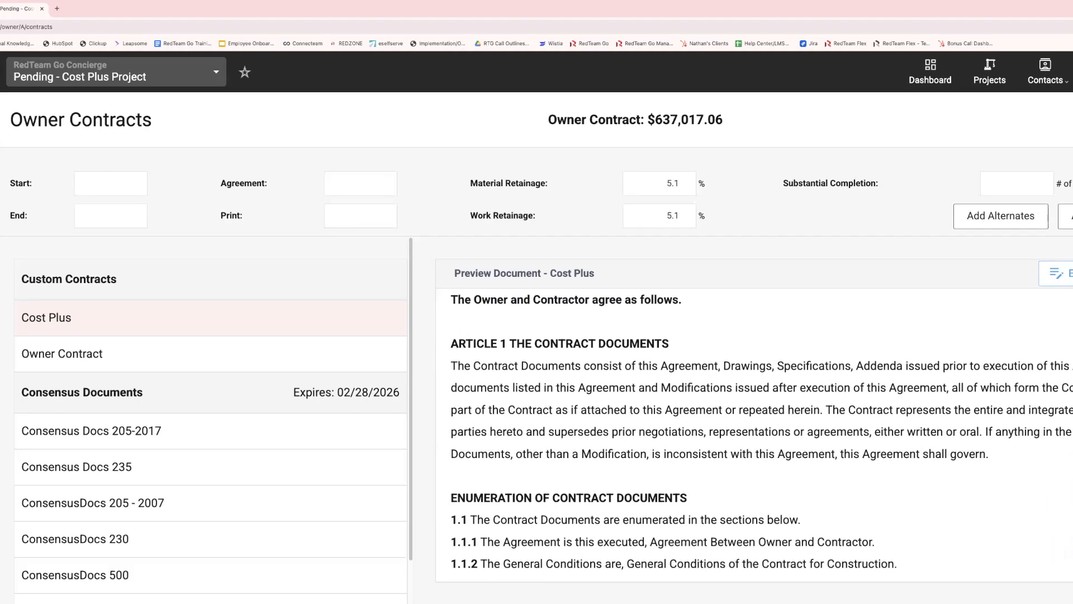
- Switch to the In-Progress - Cost Plus project and view the cost items in its Budget Worksheet
{"action": "left_click", "coordinate": [184, 77]}
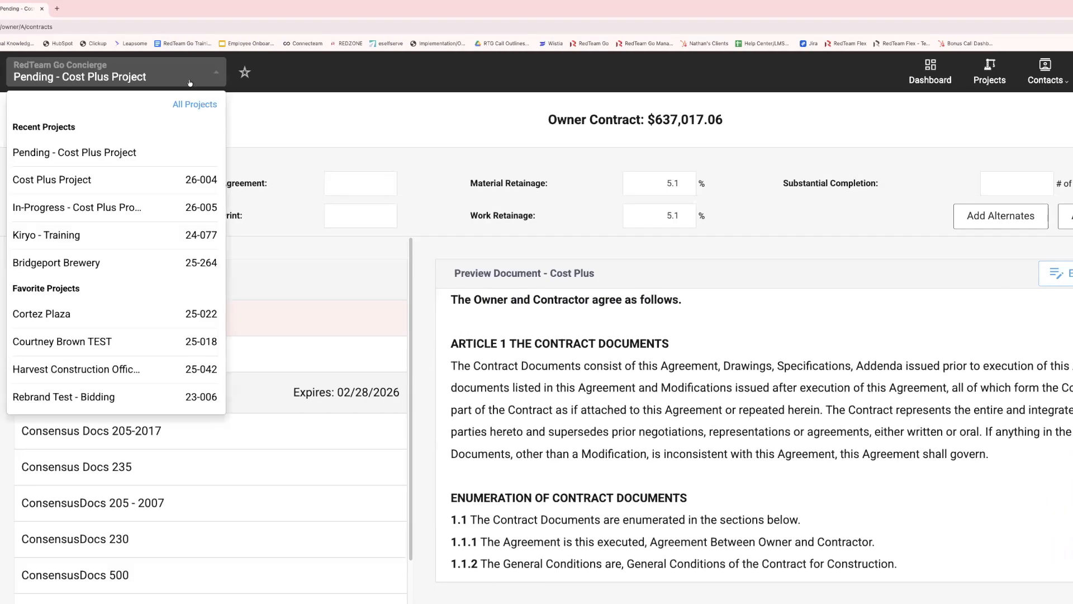
{"action": "left_click", "coordinate": [249, 225]}
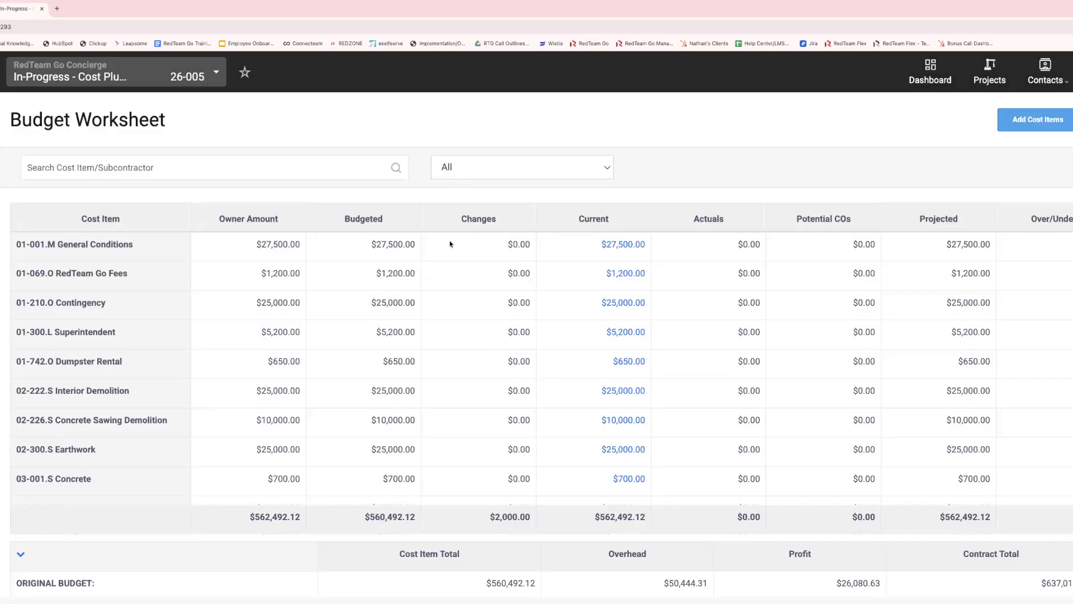
{"action": "mouse_move", "coordinate": [467, 213]}
{"action": "scroll", "coordinate": [391, 345], "scroll_direction": "down", "scroll_amount": 1}
{"action": "scroll", "coordinate": [413, 342], "scroll_direction": "up", "scroll_amount": 1}
{"action": "scroll", "coordinate": [162, 438], "scroll_direction": "down", "scroll_amount": 1}
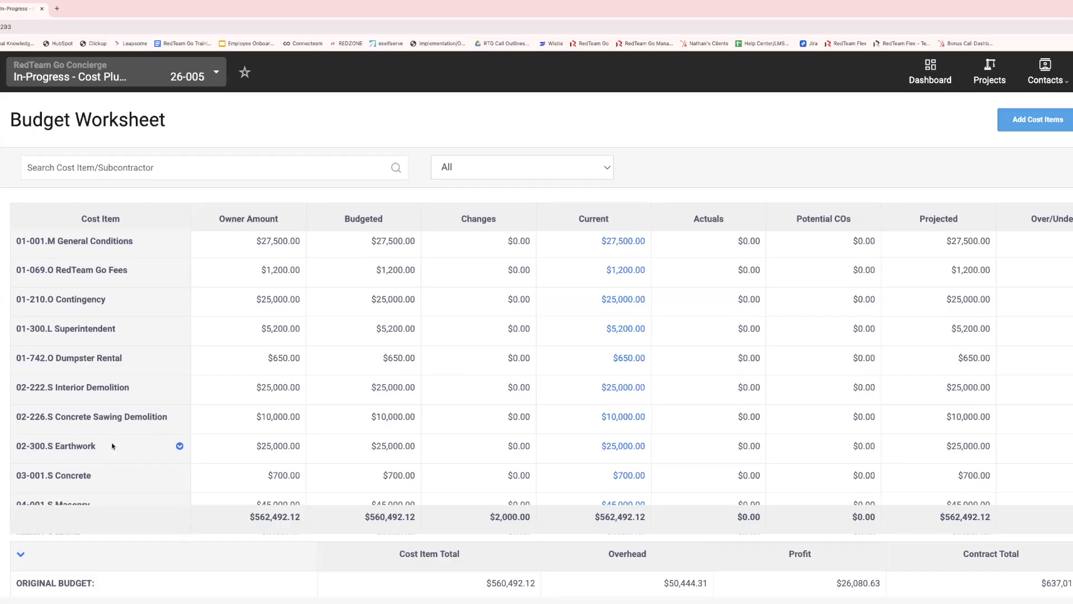
- Award the 02-300.S Earthwork cost item to Terra Earth Construction, searching subcontractors for "earth" and assigning it to the company's contact
{"action": "scroll", "coordinate": [162, 440], "scroll_direction": "down", "scroll_amount": 1}
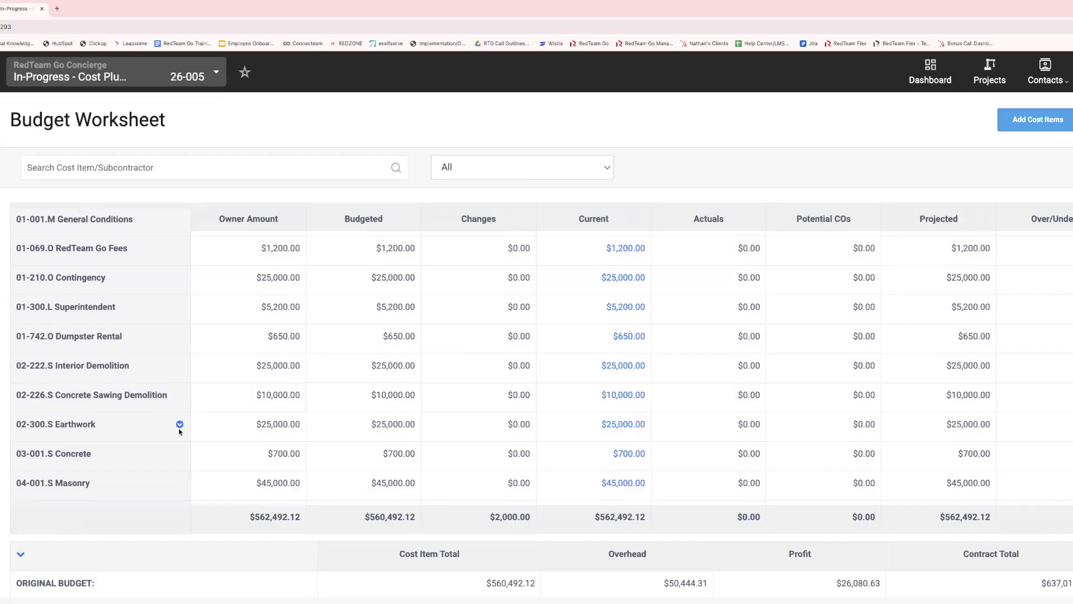
{"action": "left_click", "coordinate": [179, 425]}
{"action": "scroll", "coordinate": [110, 254], "scroll_direction": "down", "scroll_amount": 4}
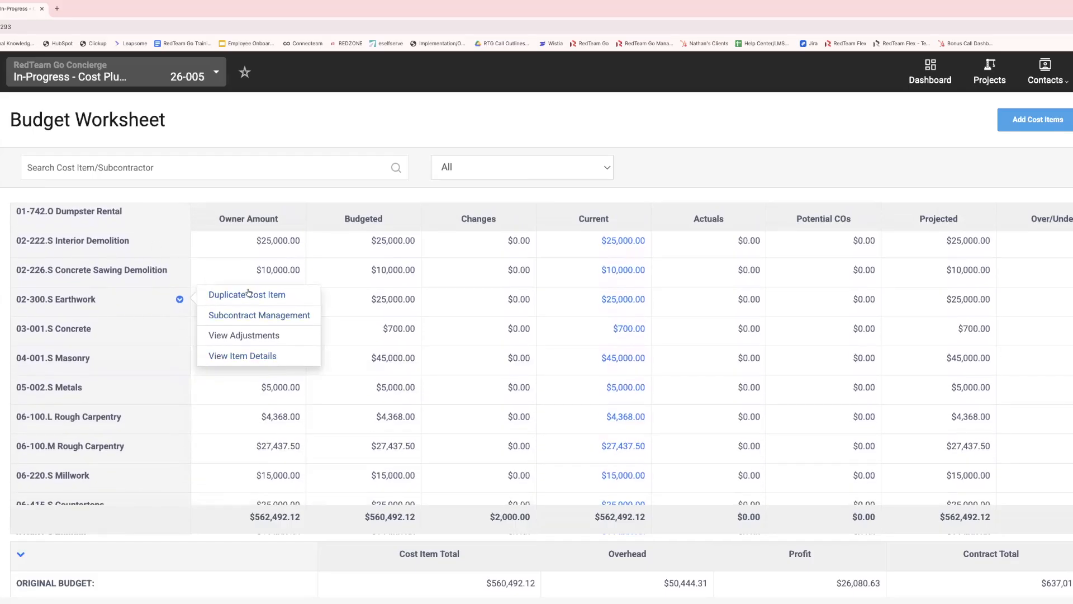
{"action": "left_click", "coordinate": [242, 315]}
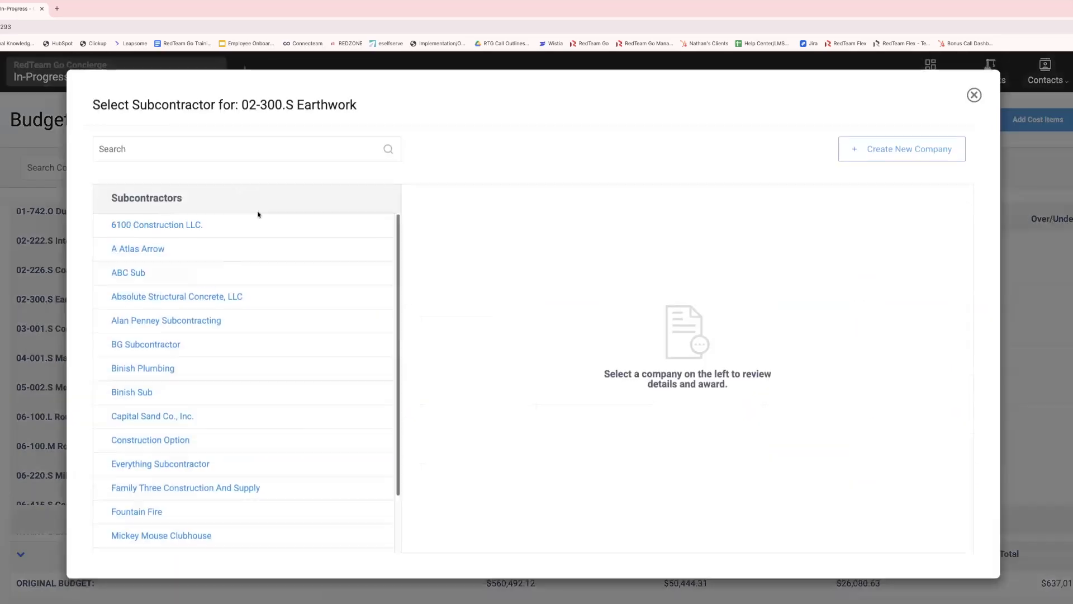
{"action": "type", "text": "earth"}
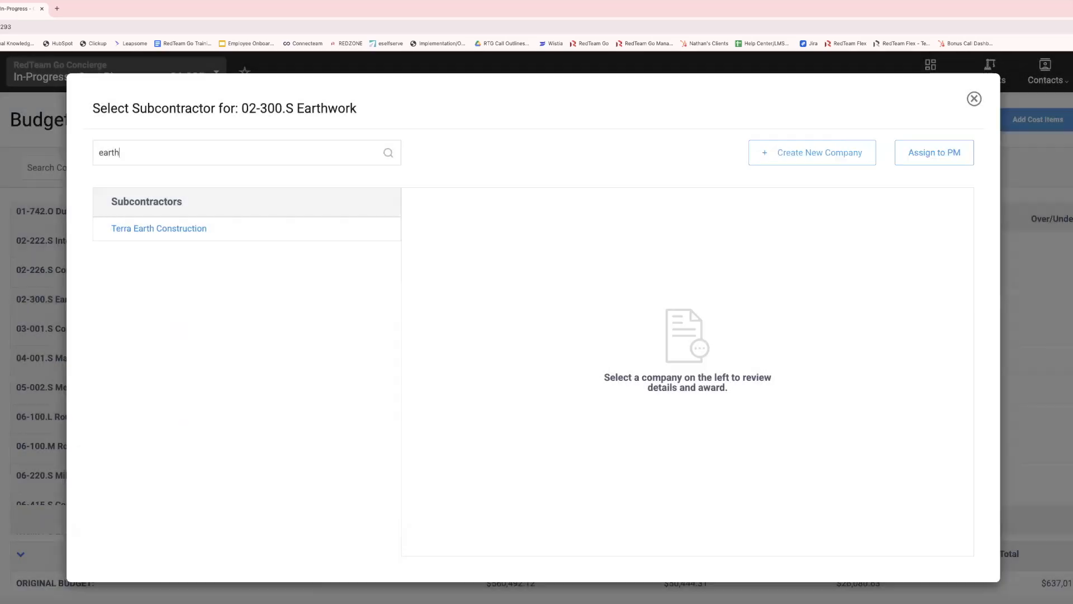
{"action": "left_click", "coordinate": [143, 229]}
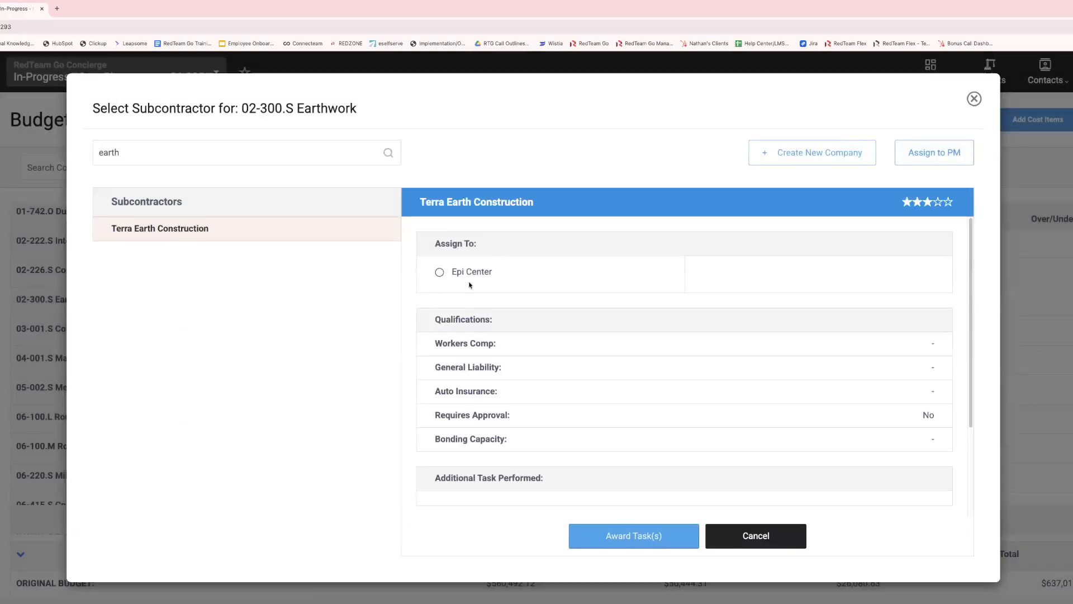
{"action": "left_click", "coordinate": [471, 272]}
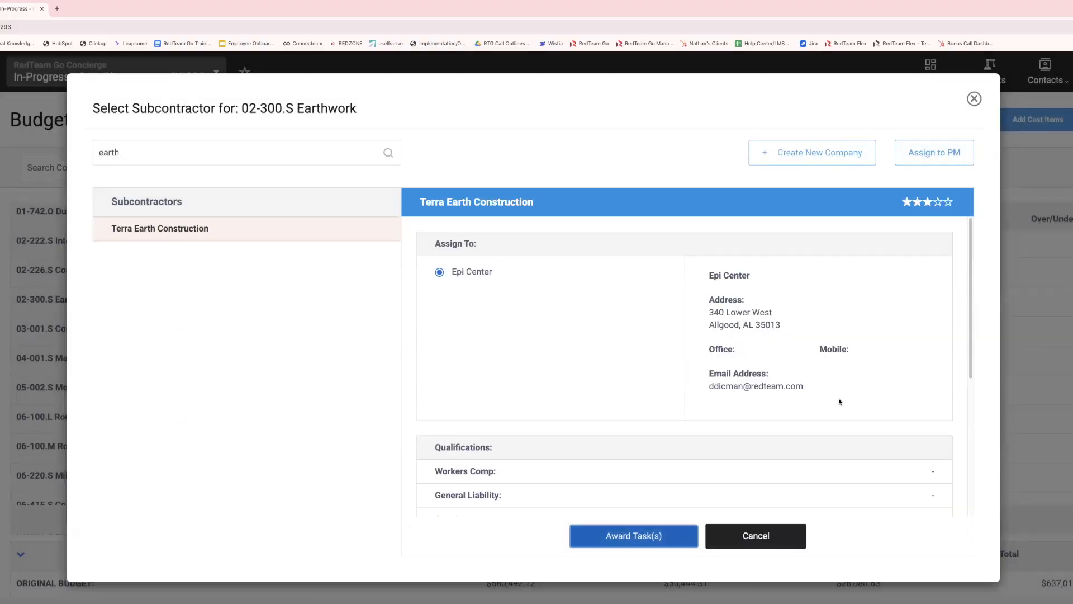
{"action": "left_click", "coordinate": [633, 536]}
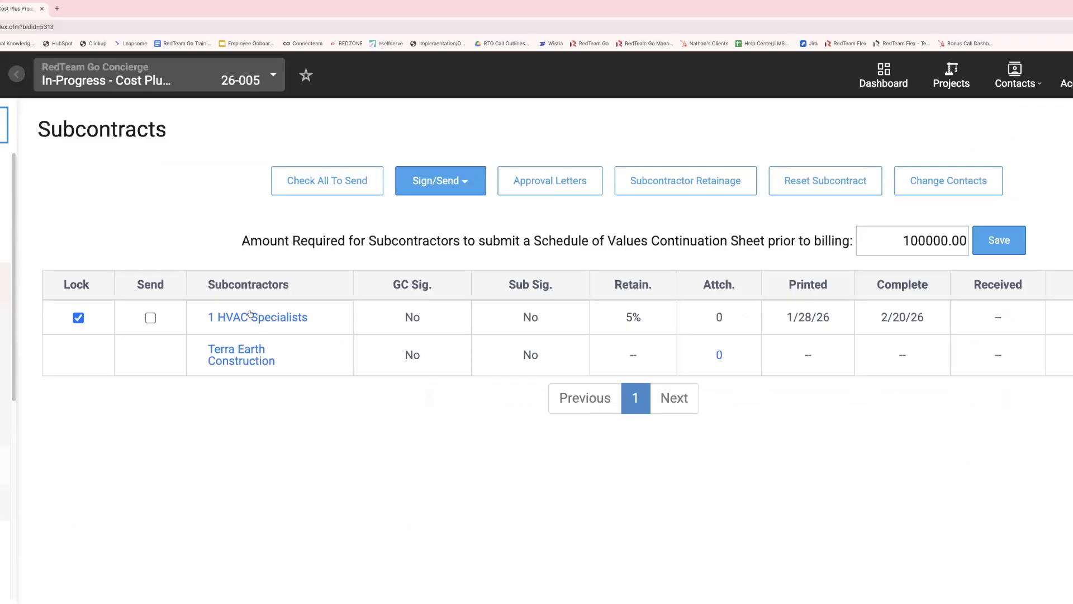
- Open the Terra Earth Construction subcontract and set both its issue date and completion date to 01/28/2026
{"action": "left_click", "coordinate": [250, 358]}
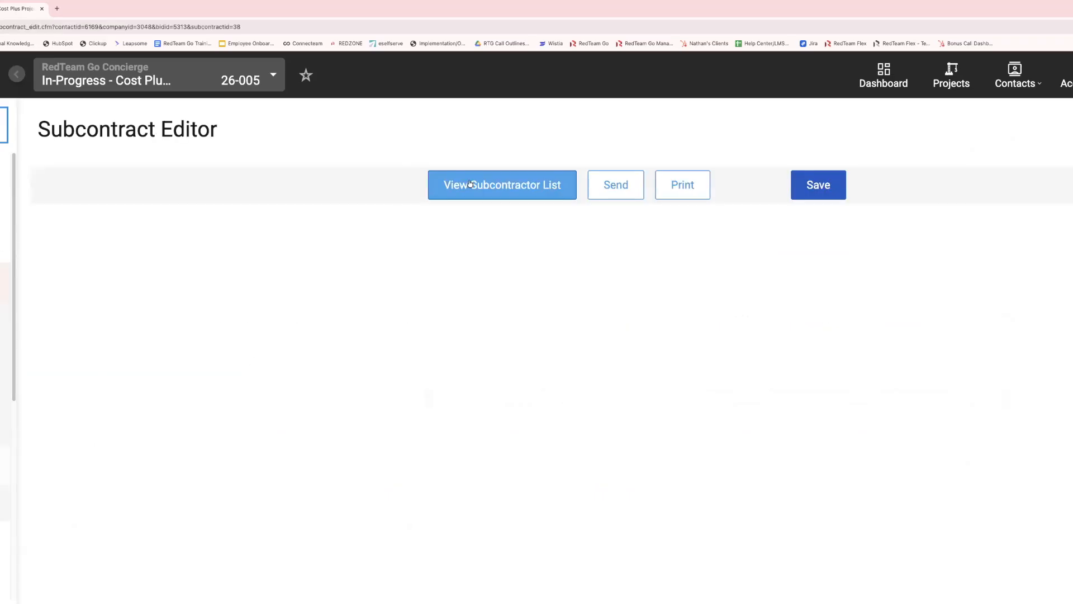
{"action": "left_click", "coordinate": [638, 249]}
{"action": "left_click", "coordinate": [705, 413]}
{"action": "left_click", "coordinate": [738, 258]}
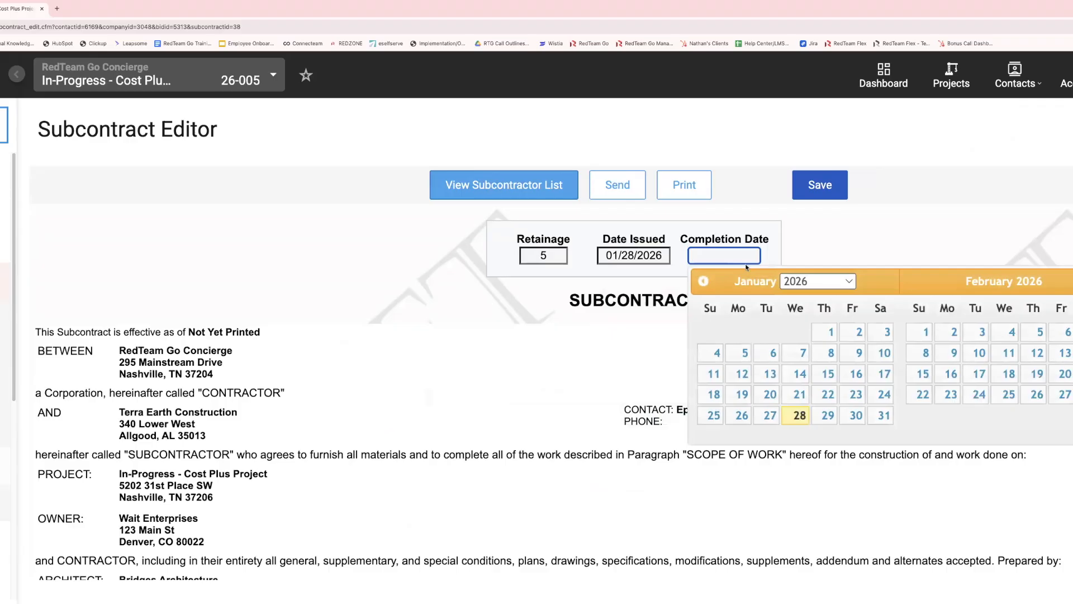
{"action": "left_click", "coordinate": [799, 414]}
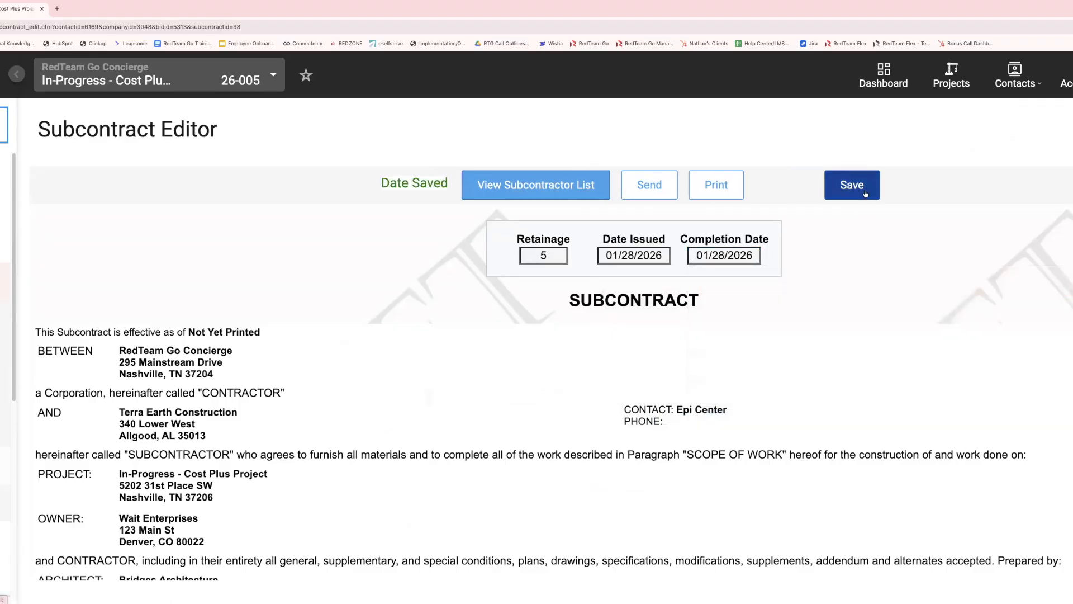
- Return to the subcontractor list and lock the Terra Earth Construction subcontract, confirming that editing is finished
{"action": "left_click", "coordinate": [580, 183]}
{"action": "left_click", "coordinate": [78, 356]}
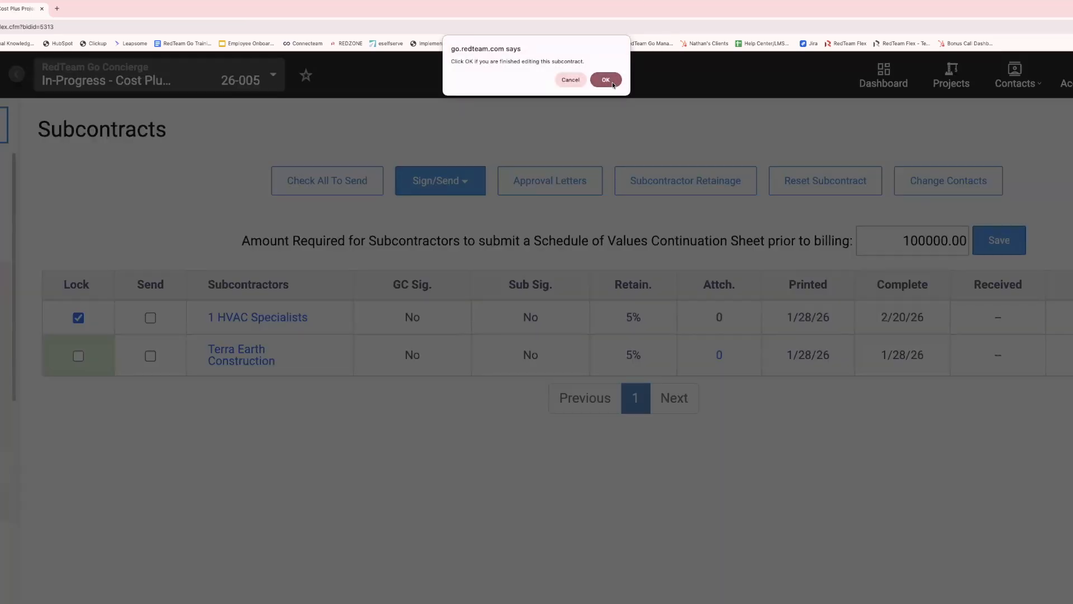
{"action": "key", "text": "Return"}
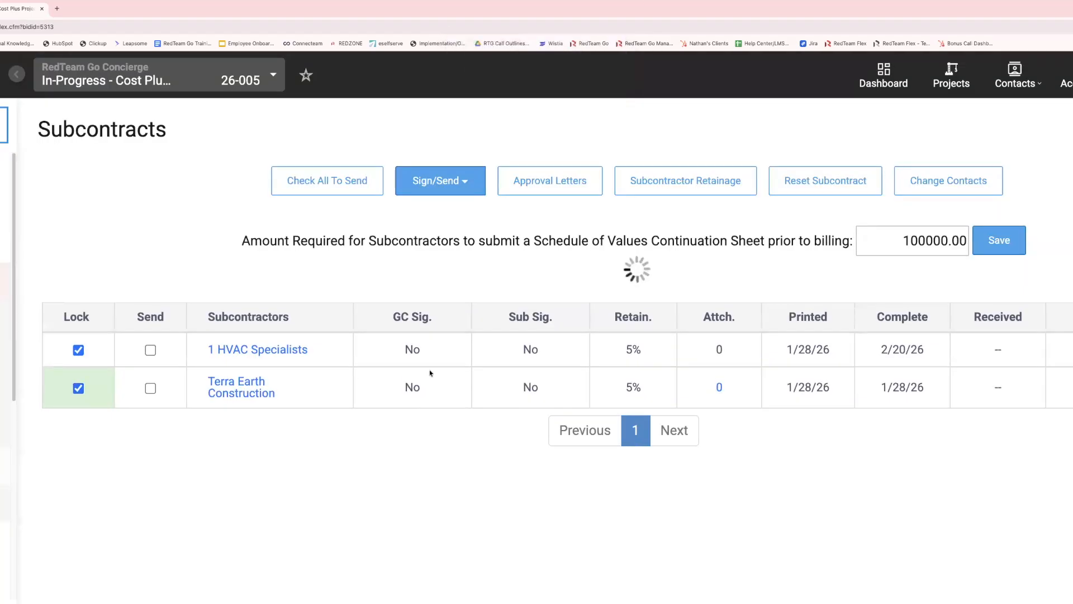
- Review the locked Terra Earth Construction subcontract's scope of work and payment section, highlighting the contract sum
{"action": "left_click", "coordinate": [241, 445]}
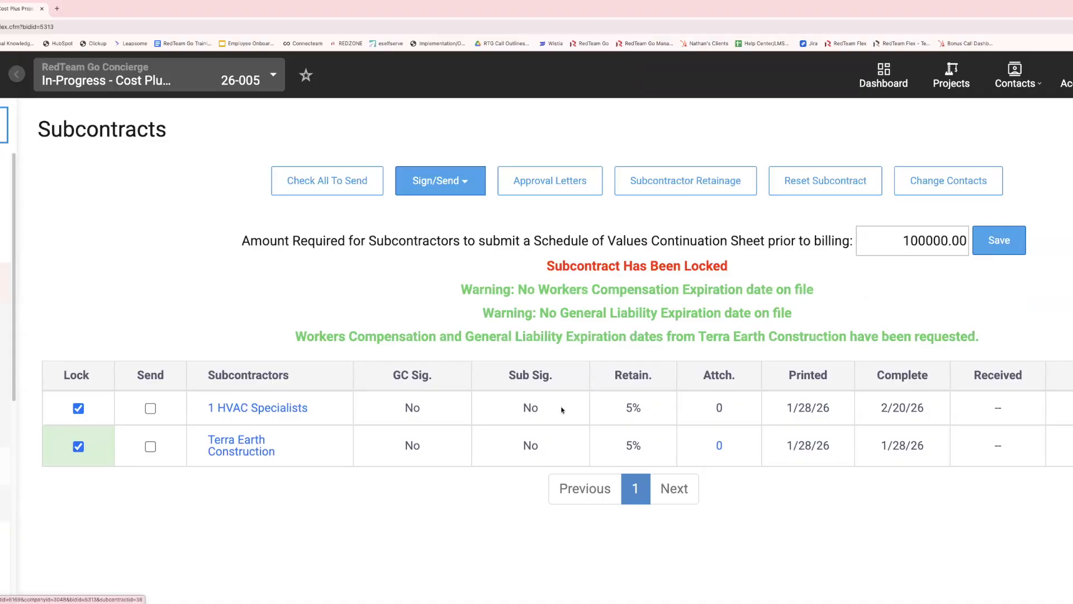
{"action": "scroll", "coordinate": [420, 445], "scroll_direction": "down", "scroll_amount": 10}
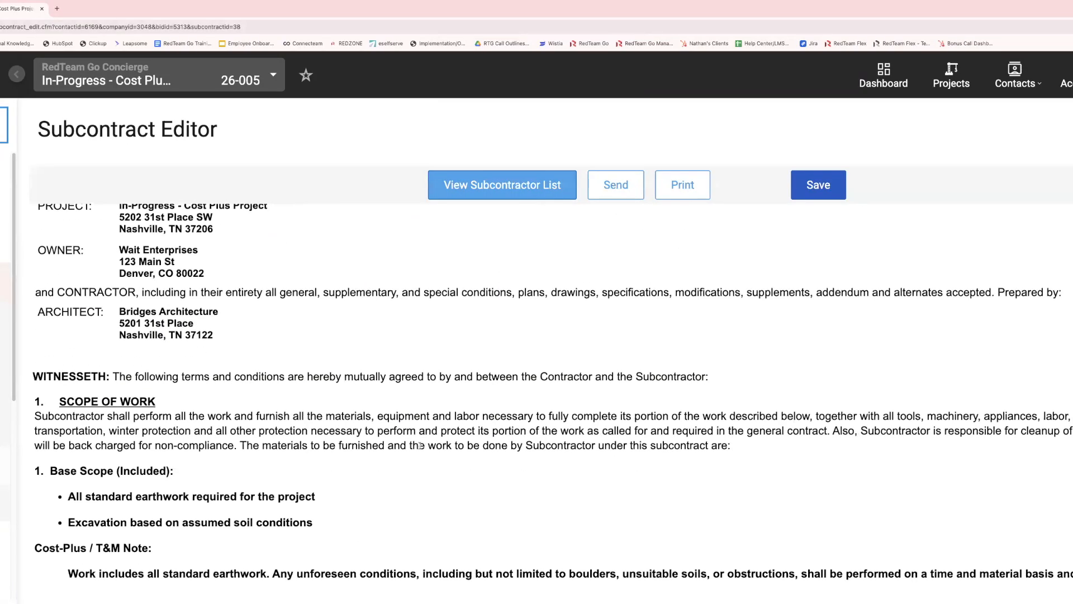
{"action": "scroll", "coordinate": [420, 445], "scroll_direction": "down", "scroll_amount": 6}
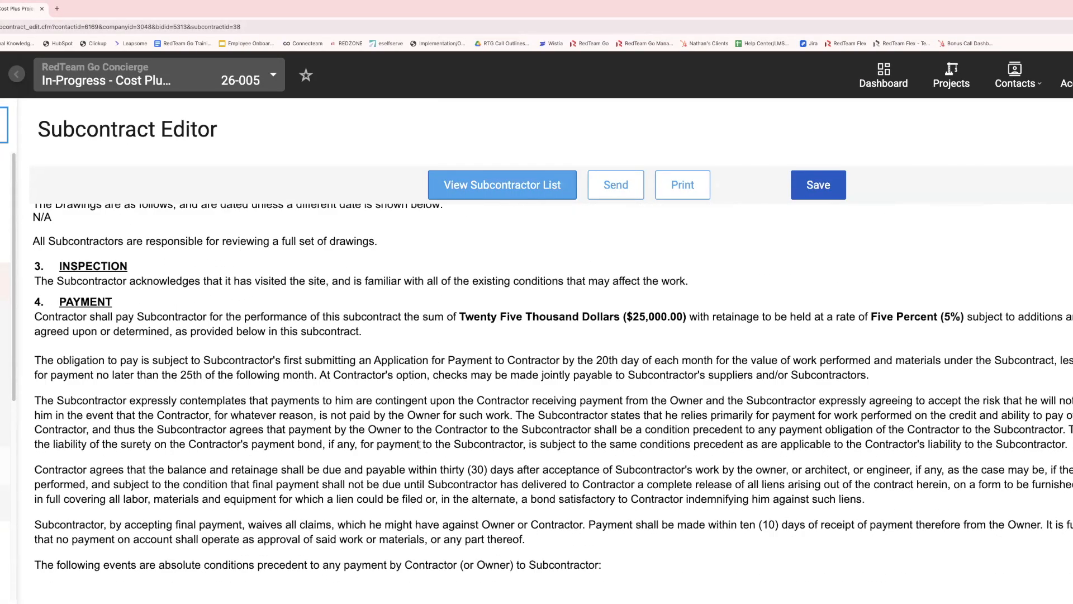
{"action": "double_click", "coordinate": [674, 316]}
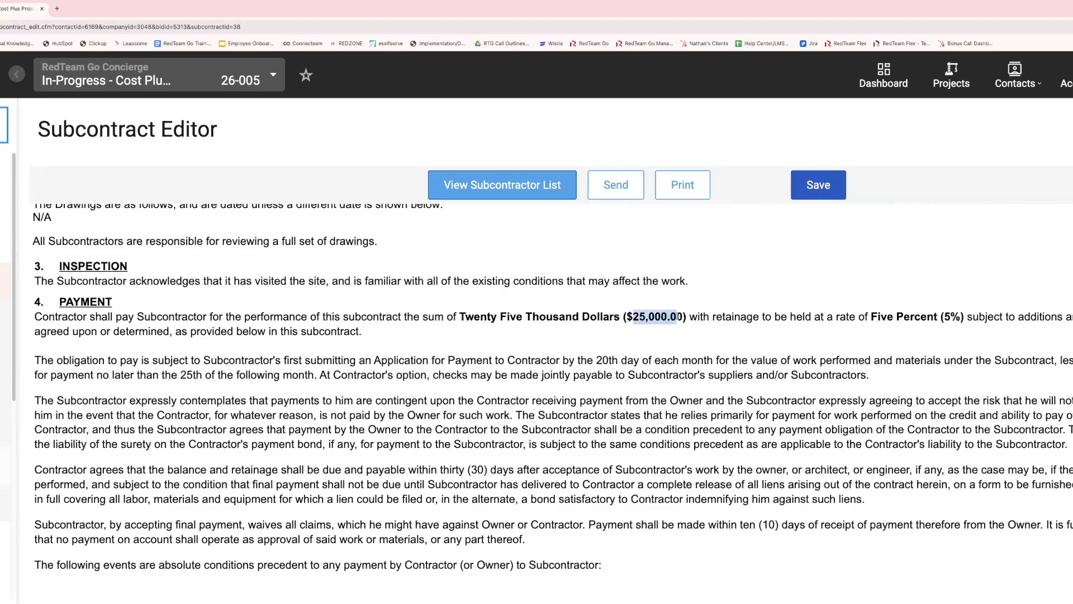
{"action": "scroll", "coordinate": [462, 335], "scroll_direction": "up", "scroll_amount": 6}
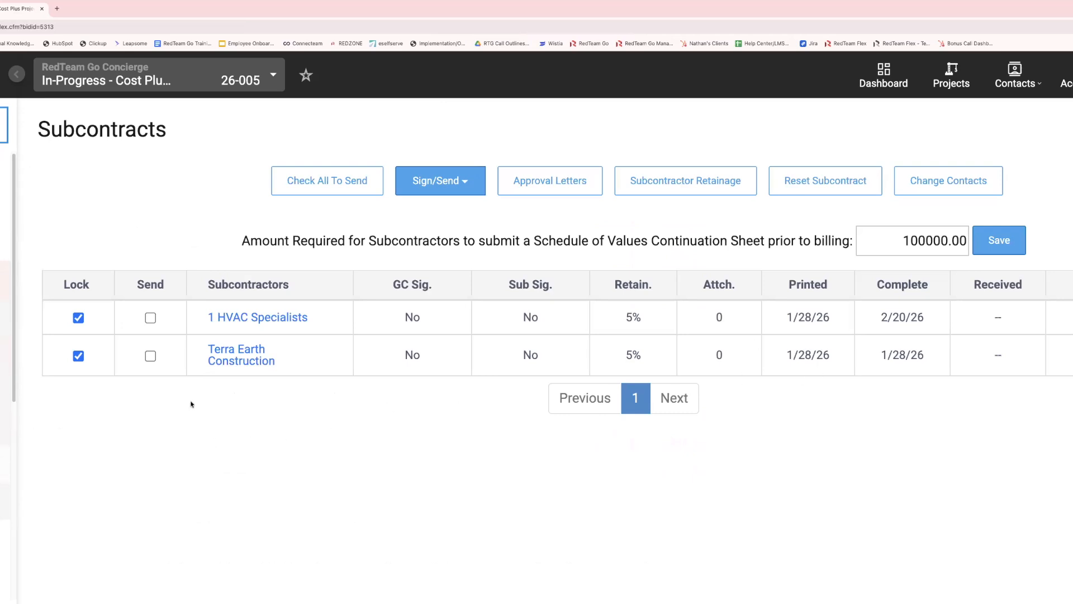
- Go from the Subcontracts list to the project's Change Orders page
{"action": "scroll", "coordinate": [5, 346], "scroll_direction": "down", "scroll_amount": 2}
{"action": "scroll", "coordinate": [5, 346], "scroll_direction": "down", "scroll_amount": 3}
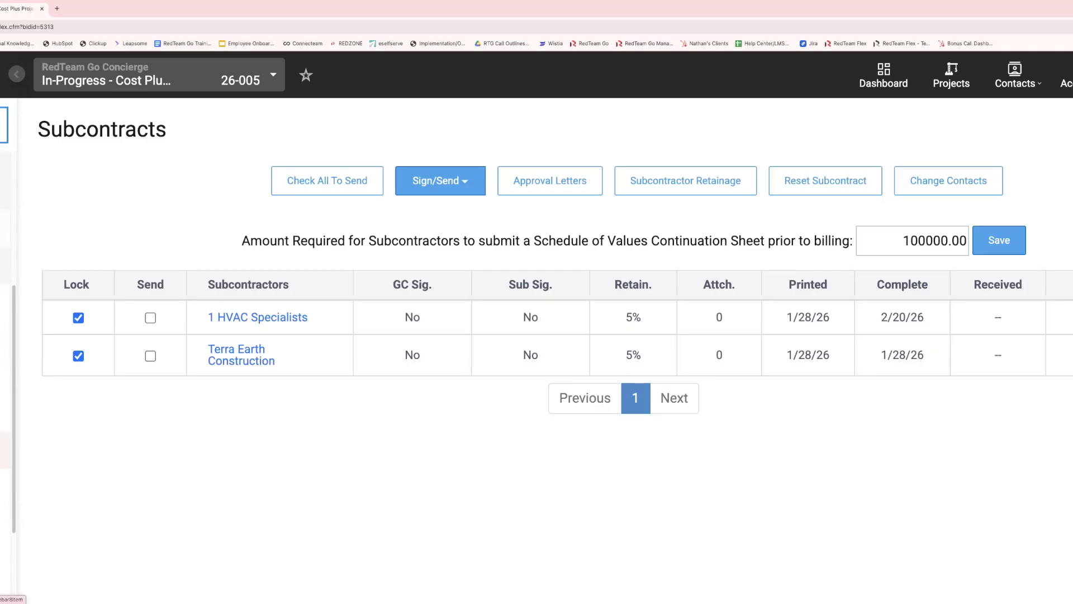
{"action": "left_click", "coordinate": [4, 414]}
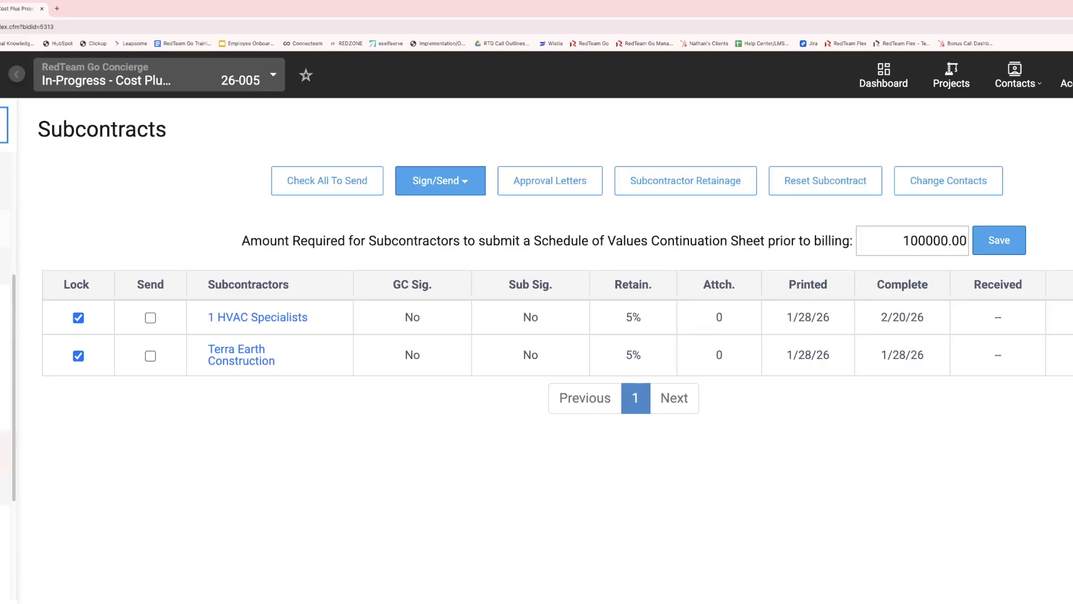
{"action": "left_click", "coordinate": [5, 436]}
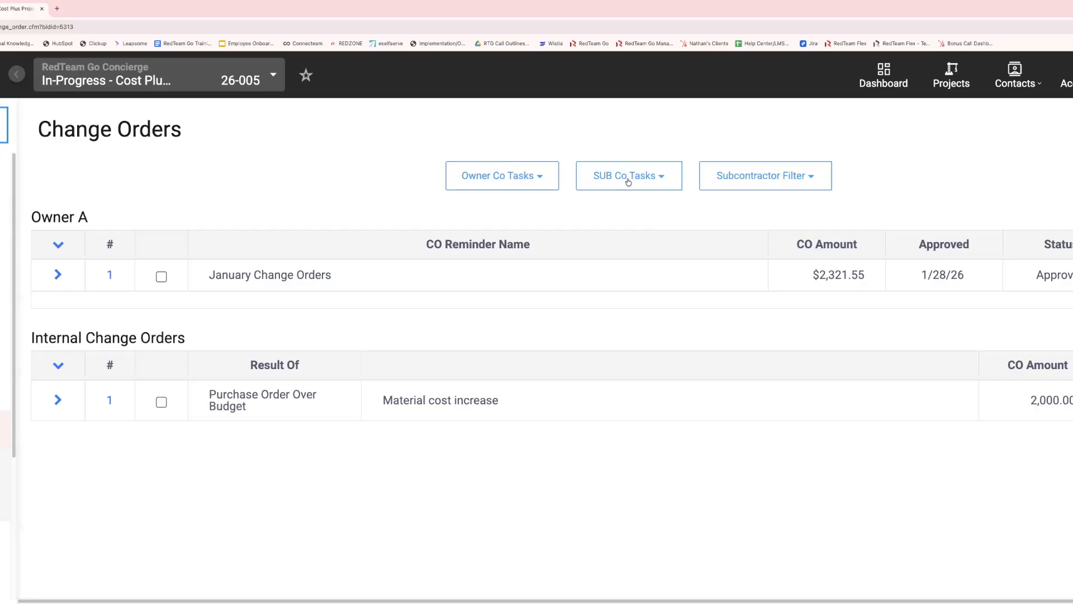
- Create a subcontractor change order named "Earthwork" addressed to Terra Earth Construction
{"action": "left_click", "coordinate": [673, 176]}
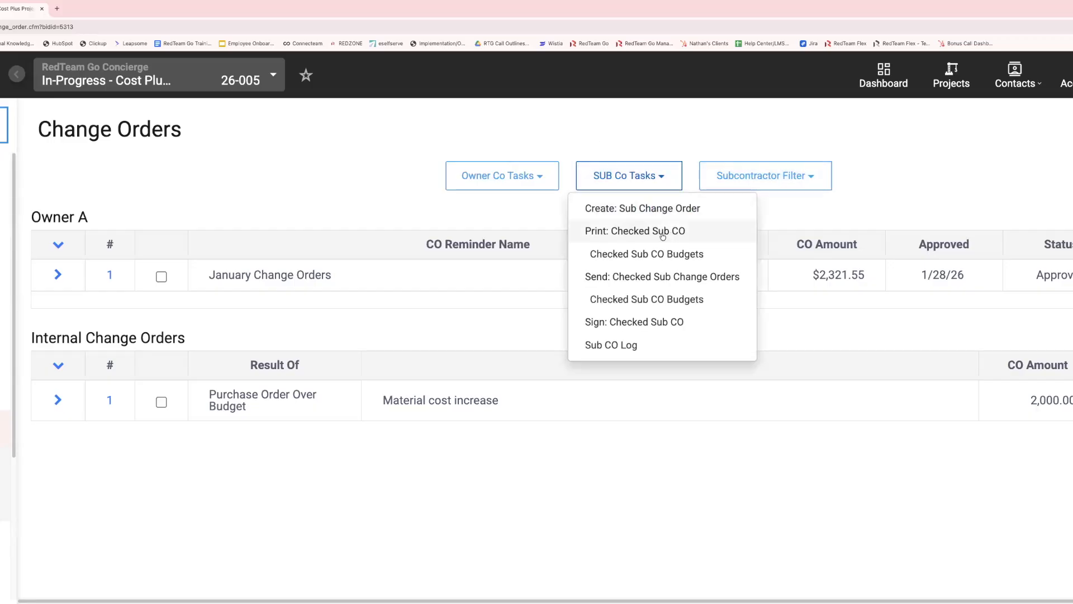
{"action": "left_click", "coordinate": [668, 209]}
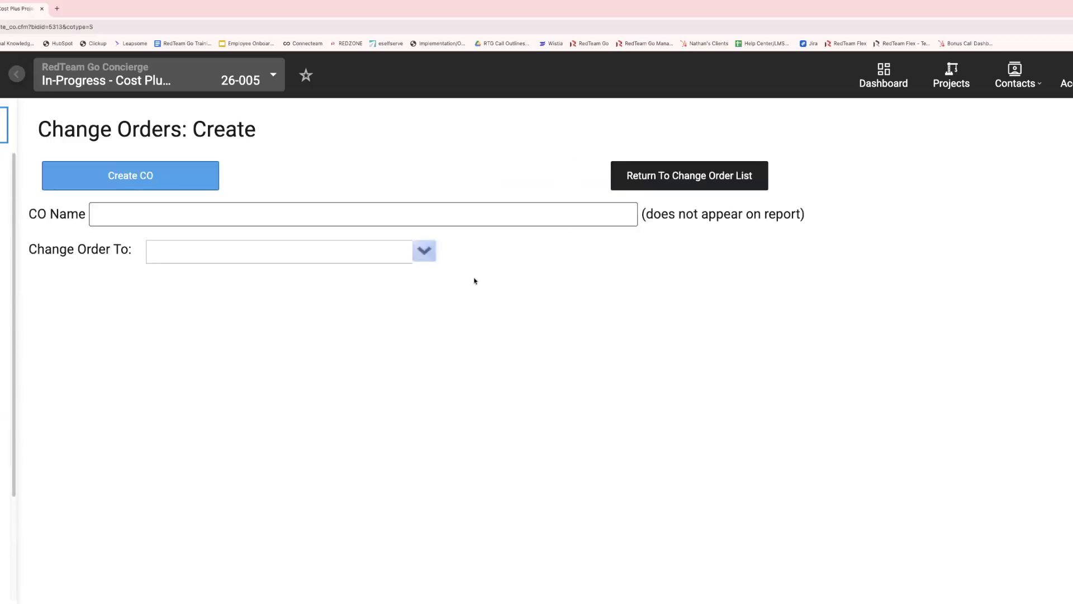
{"action": "left_click", "coordinate": [383, 213]}
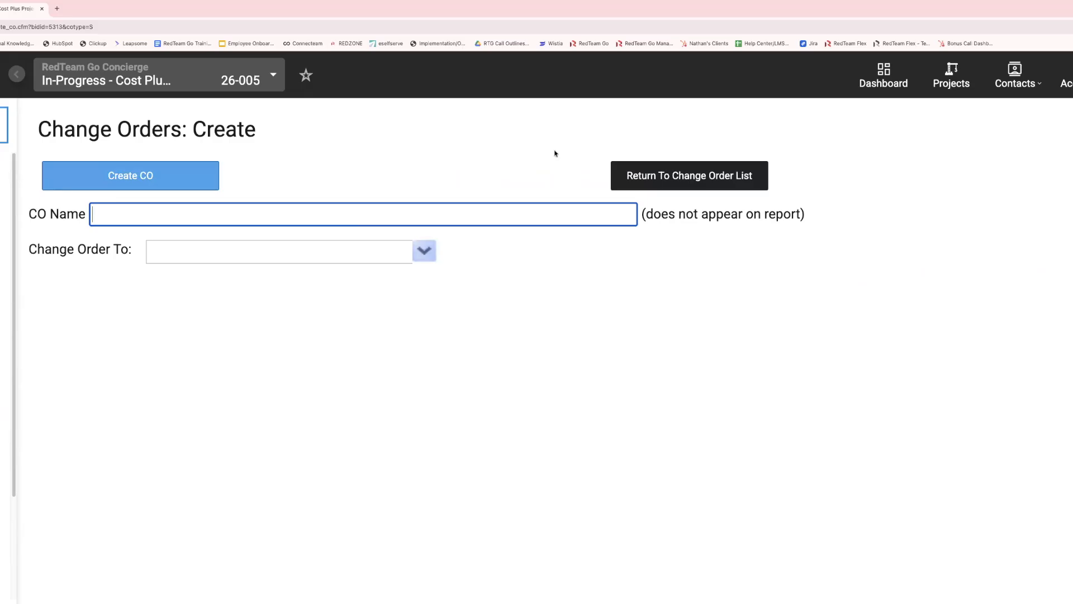
{"action": "type", "text": "Earthwork"}
{"action": "left_click", "coordinate": [370, 257]}
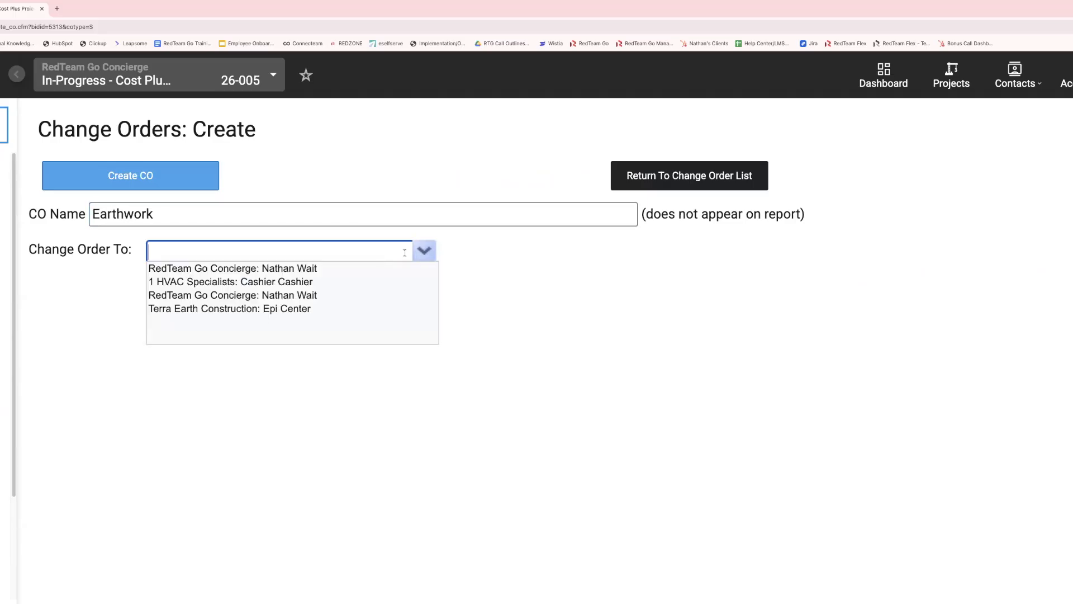
{"action": "left_click", "coordinate": [476, 259]}
{"action": "left_click", "coordinate": [402, 252]}
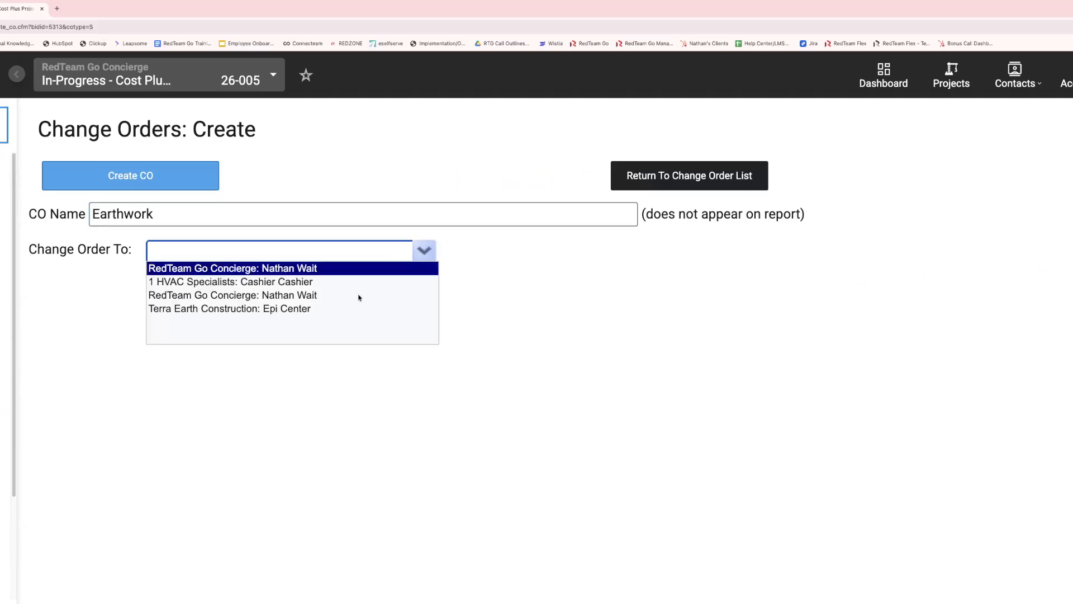
{"action": "left_click", "coordinate": [205, 311]}
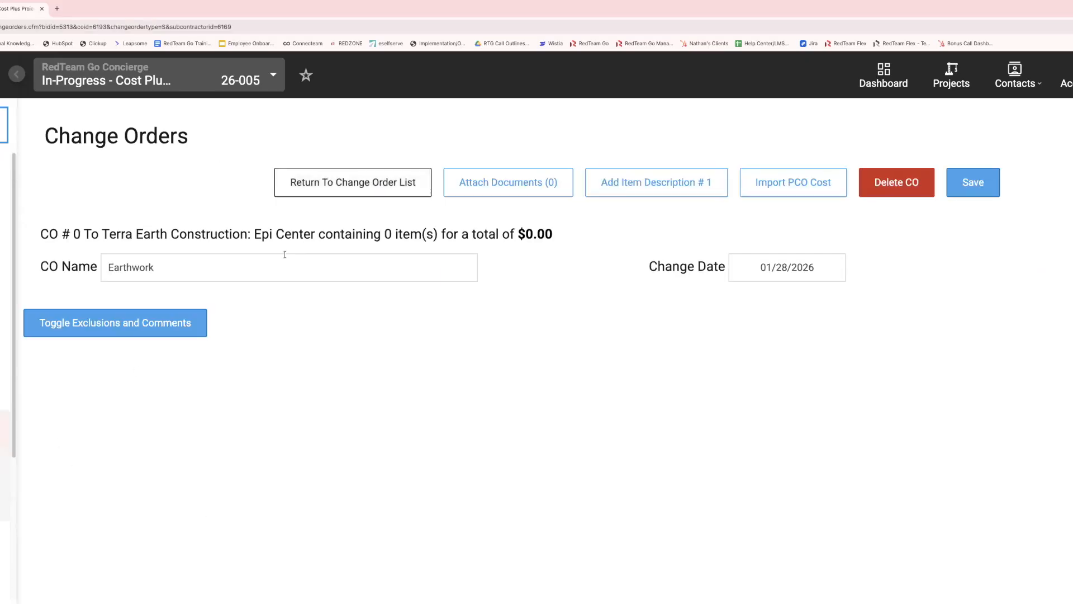
- Add item description 1 to the change order with 02-300.S Earthwork as its cost item
{"action": "left_click", "coordinate": [645, 184]}
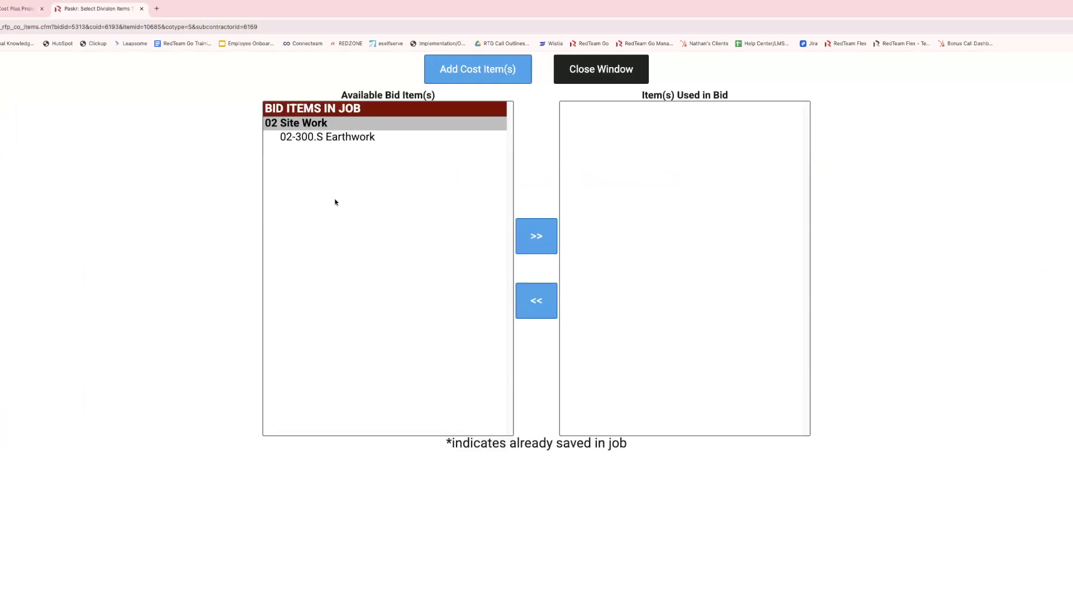
{"action": "left_click", "coordinate": [364, 137]}
{"action": "left_click", "coordinate": [544, 254]}
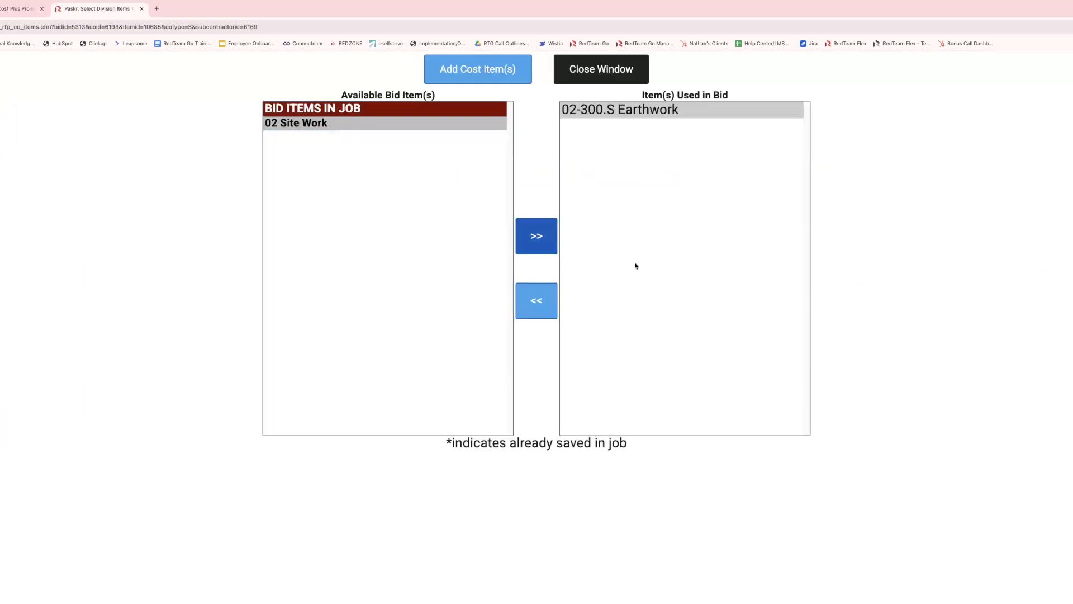
{"action": "left_click", "coordinate": [498, 63]}
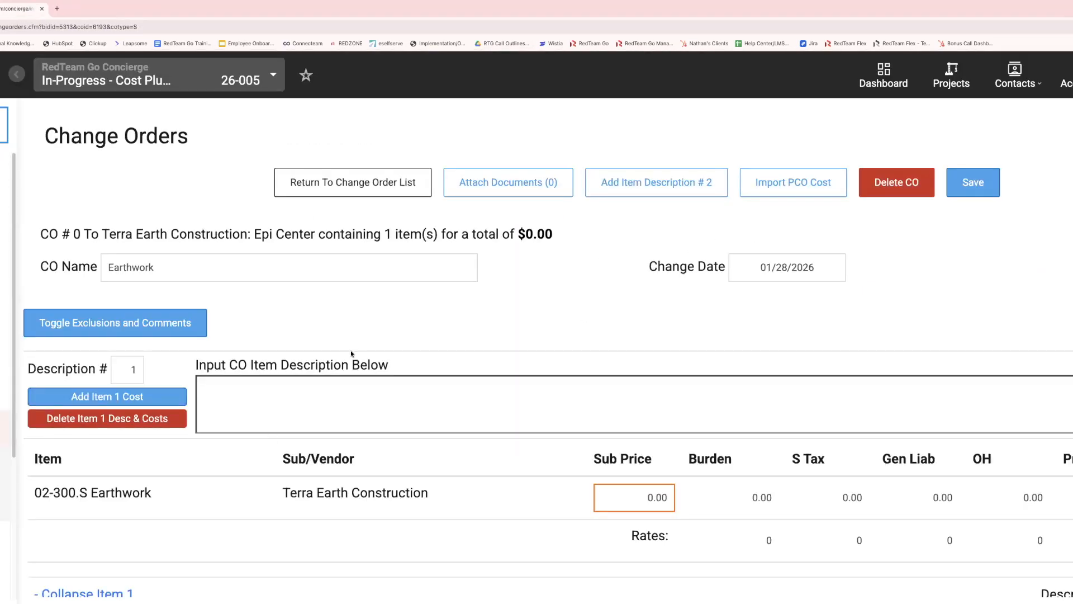
- Enter and save "Extra cost for boulder removal" as the description of change order item 1
{"action": "scroll", "coordinate": [427, 397], "scroll_direction": "down", "scroll_amount": 1}
{"action": "left_click", "coordinate": [426, 397]}
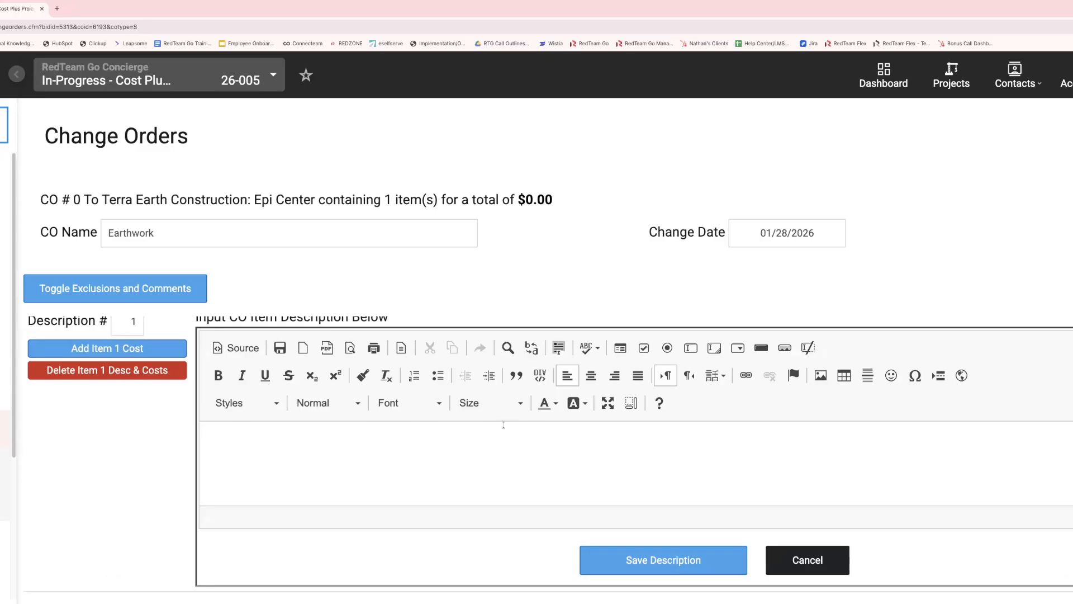
{"action": "type", "text": "Extra cost for boulder removal"}
{"action": "left_click", "coordinate": [644, 558]}
- Set the Earthwork item's sub price to 2000 and save the change order
{"action": "left_click", "coordinate": [646, 478]}
{"action": "type", "text": "2000"}
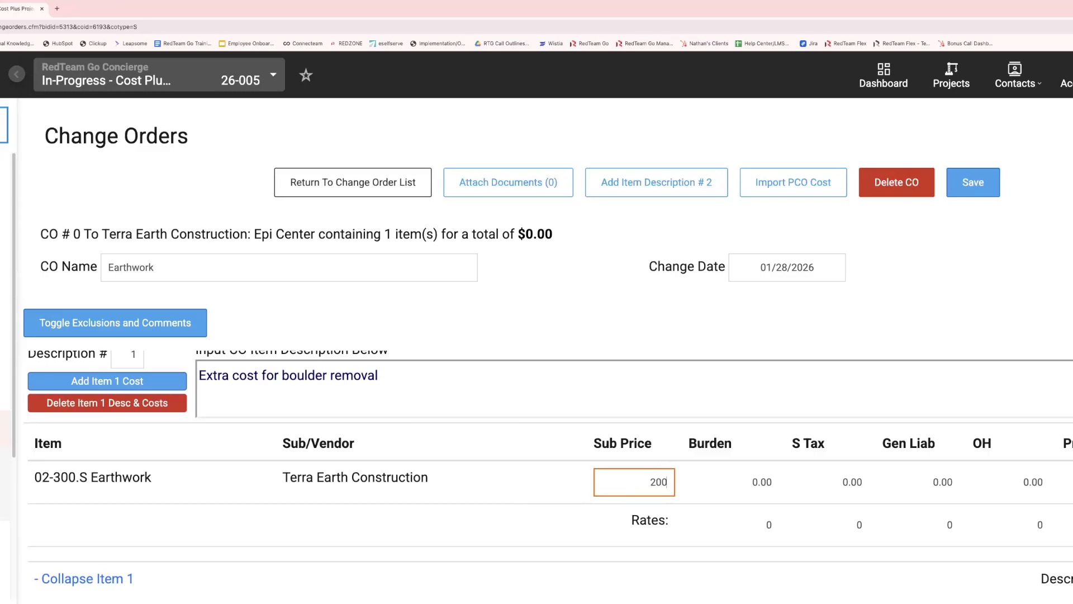
{"action": "left_click", "coordinate": [693, 342]}
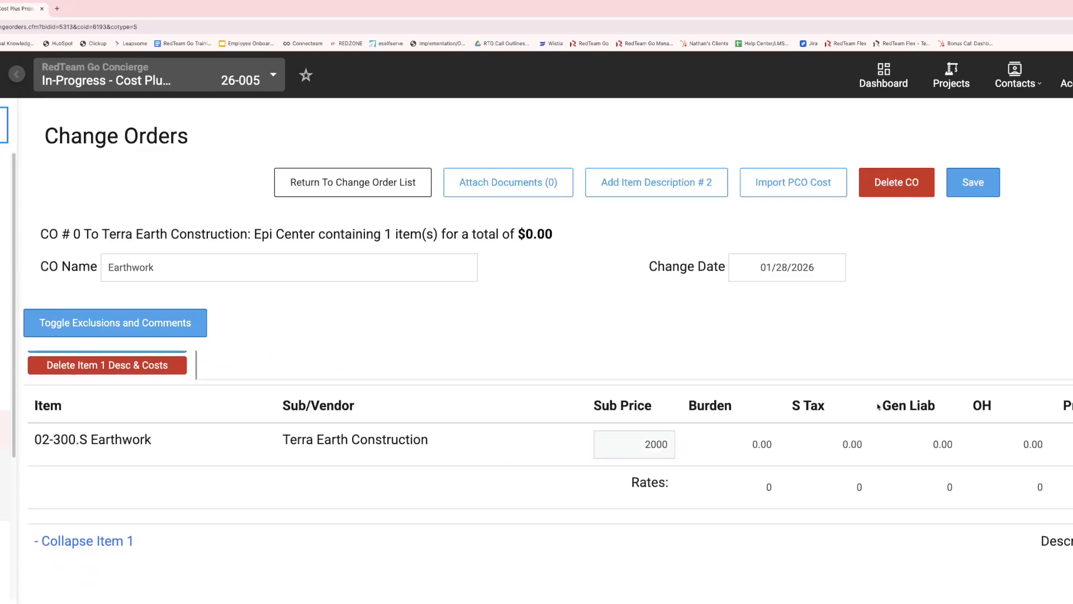
{"action": "left_click", "coordinate": [973, 182]}
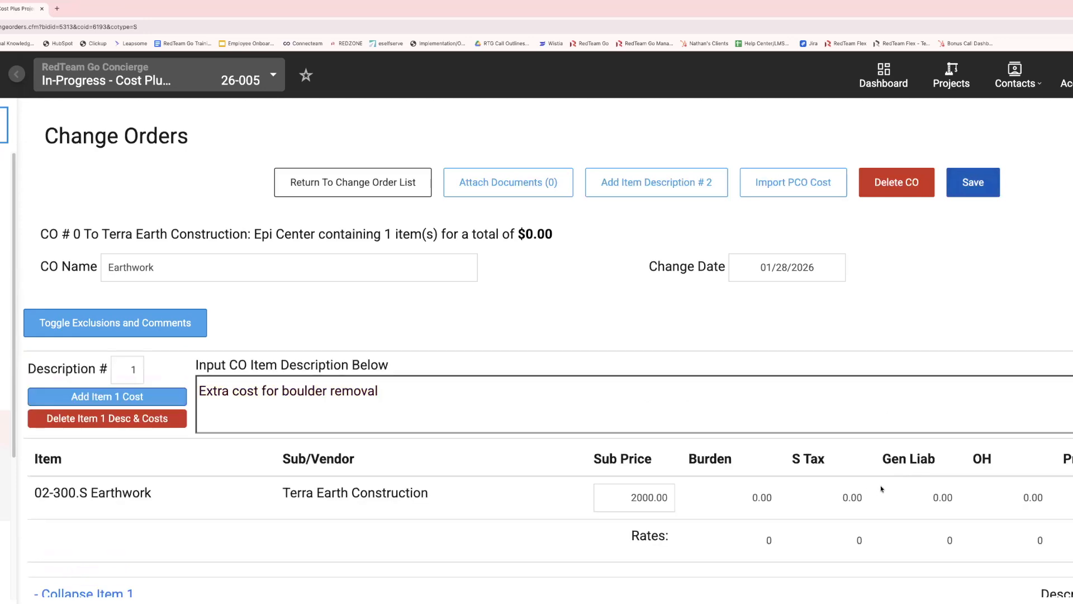
- Digitally sign the pending Terra Earth Construction subcontractor change order, agree to the authorization, and return to the change order list
{"action": "left_click", "coordinate": [394, 190]}
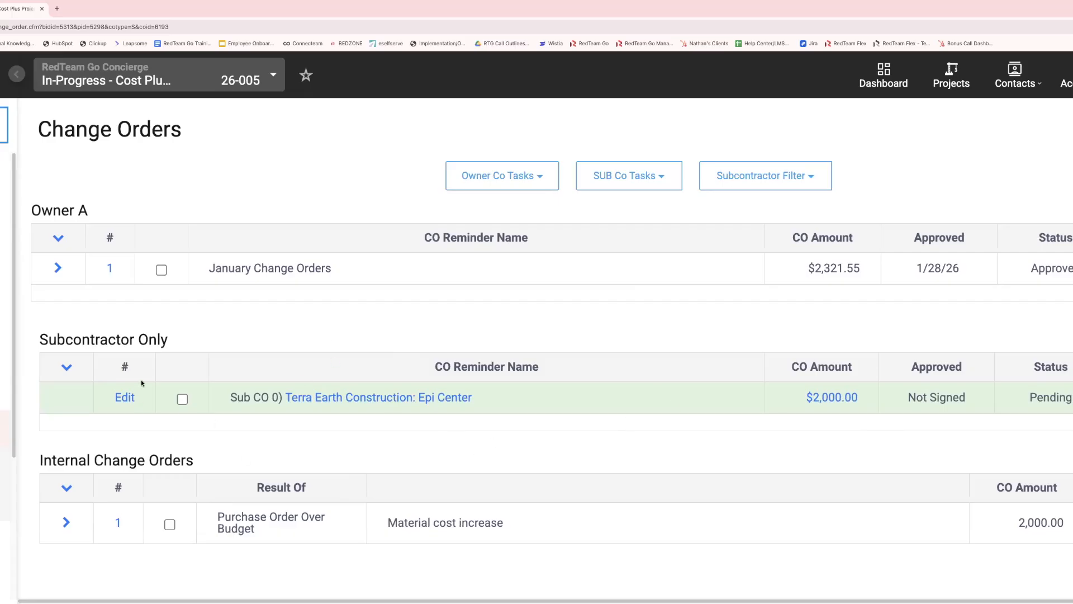
{"action": "left_click", "coordinate": [180, 399]}
{"action": "left_click", "coordinate": [499, 184]}
{"action": "left_click", "coordinate": [626, 179]}
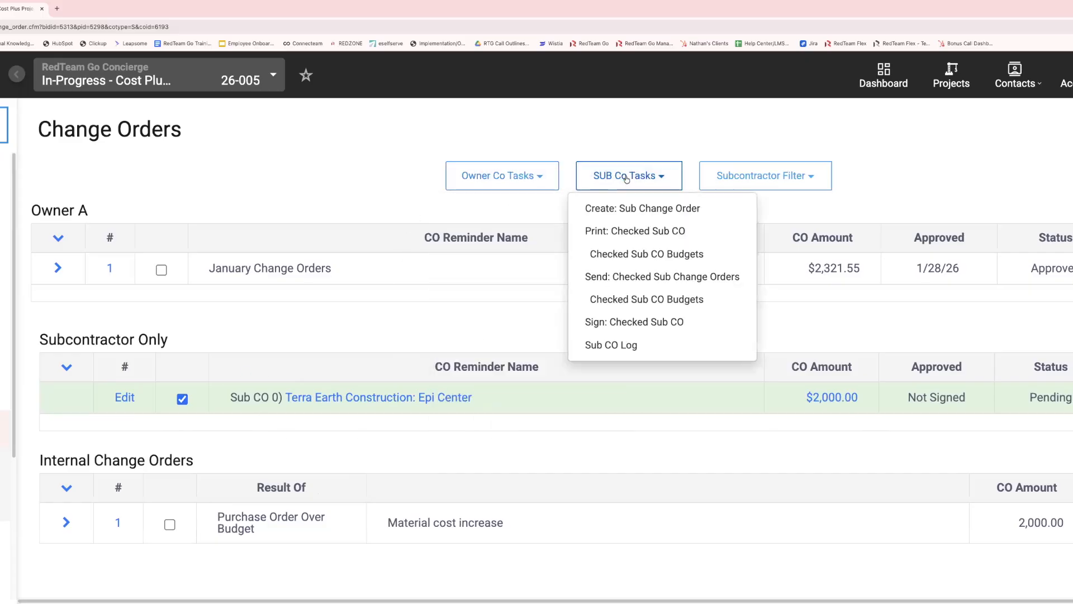
{"action": "left_click", "coordinate": [651, 321]}
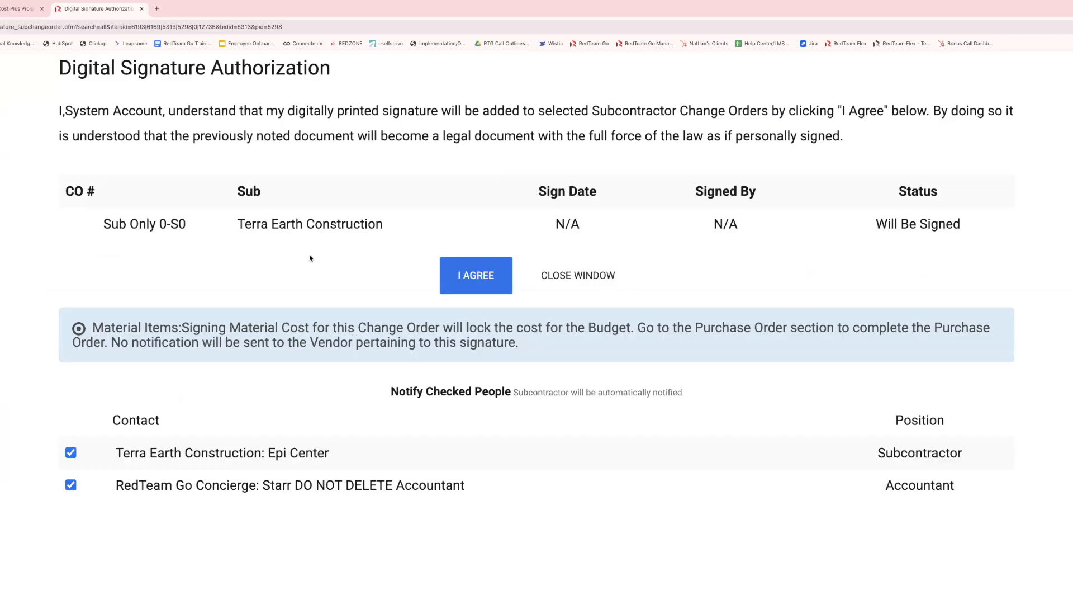
{"action": "left_click", "coordinate": [484, 280]}
{"action": "left_click", "coordinate": [606, 80]}
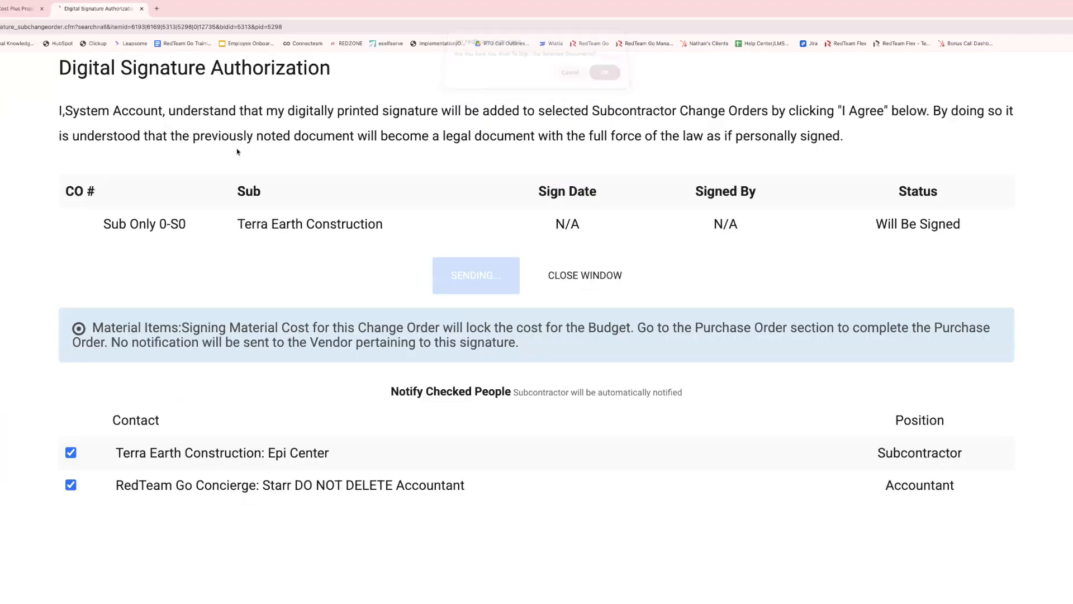
{"action": "left_click", "coordinate": [10, 11]}
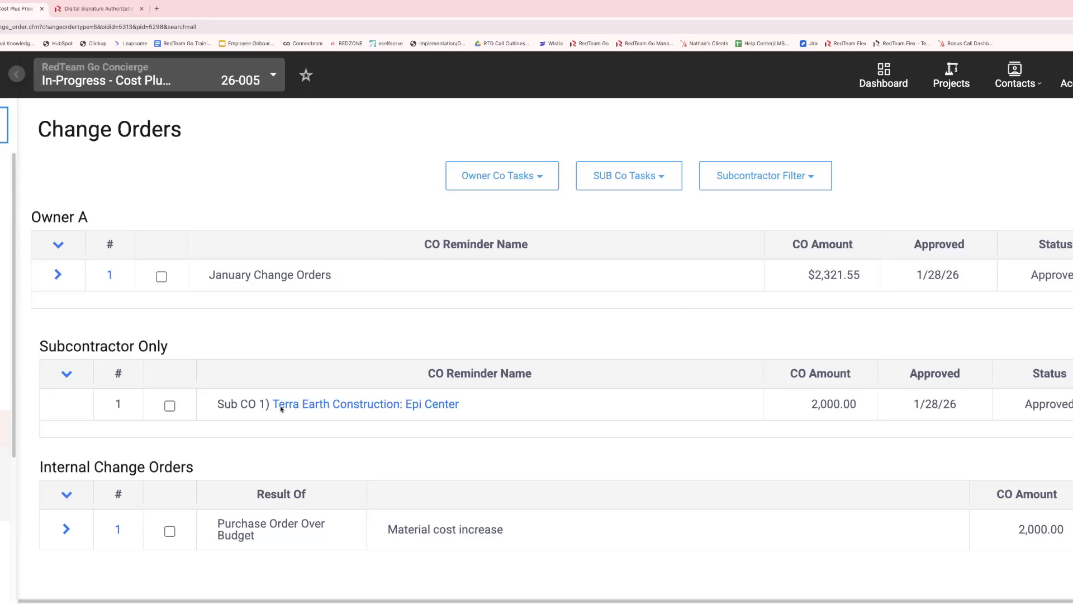
- Create an Owner A change order named "February Change Orders"
{"action": "scroll", "coordinate": [90, 443], "scroll_direction": "down", "scroll_amount": 1}
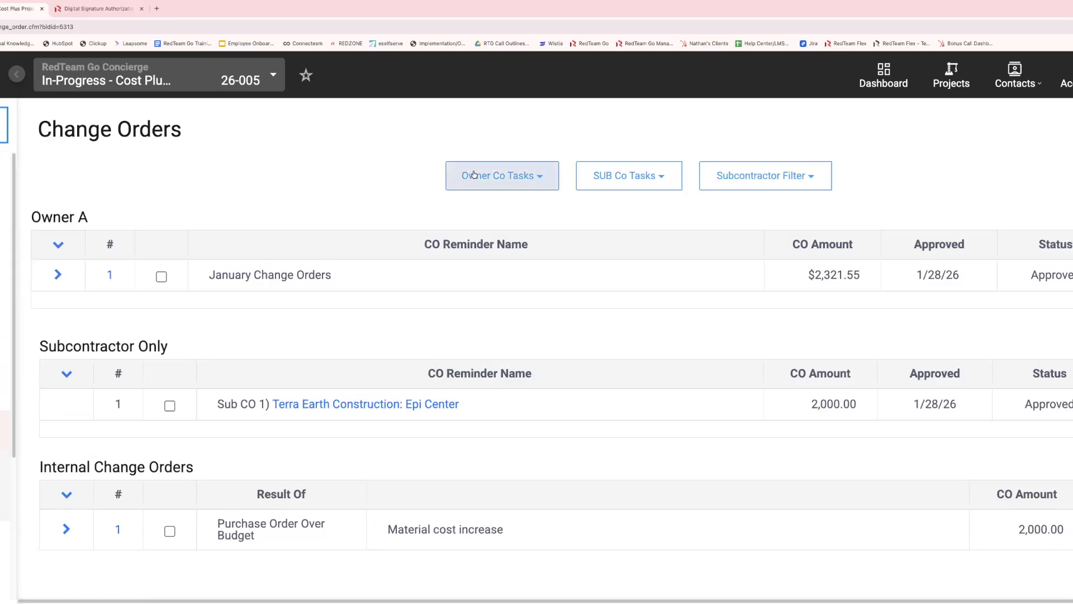
{"action": "left_click", "coordinate": [496, 166]}
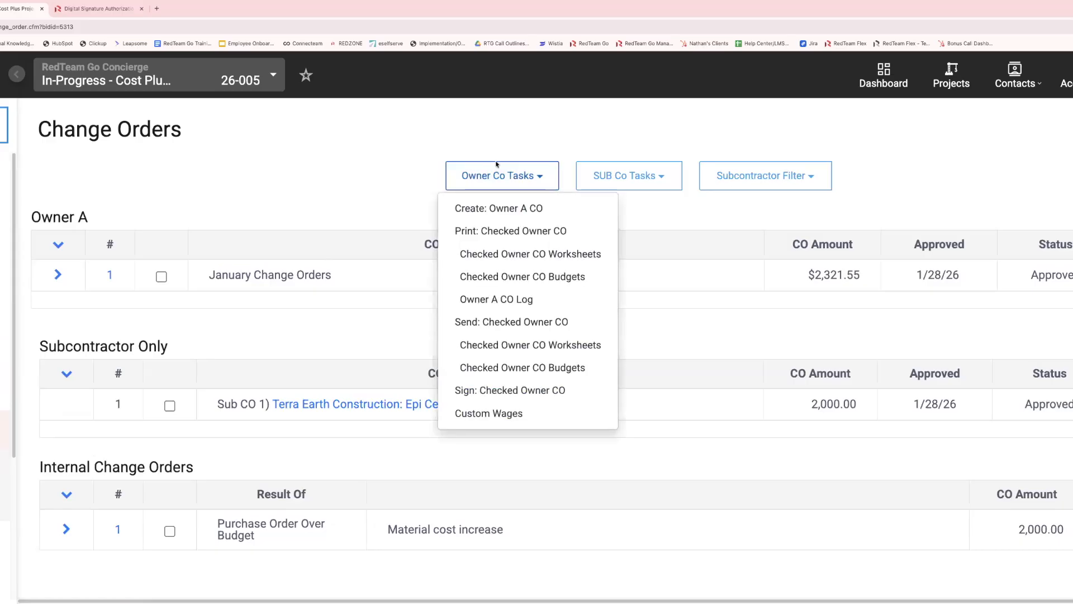
{"action": "left_click", "coordinate": [485, 208]}
{"action": "left_click", "coordinate": [448, 218]}
{"action": "type", "text": "February Change Orders"}
{"action": "left_click", "coordinate": [527, 285]}
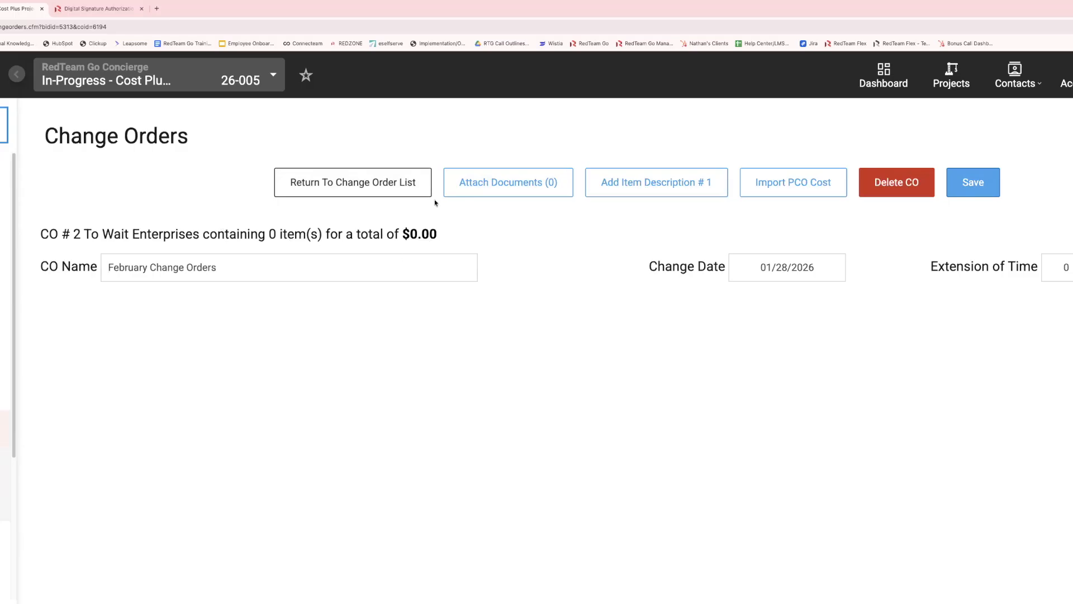
- Add item description 1 to the February change order with 02-300.S Earthwork as its cost item
{"action": "left_click", "coordinate": [376, 189]}
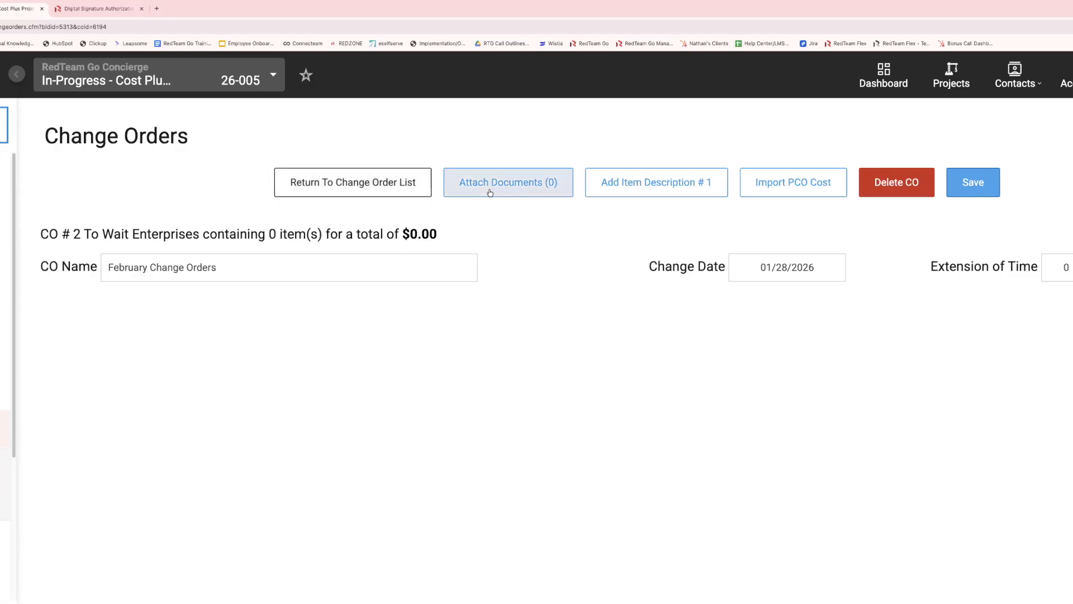
{"action": "left_click", "coordinate": [642, 184]}
{"action": "left_click", "coordinate": [112, 357]}
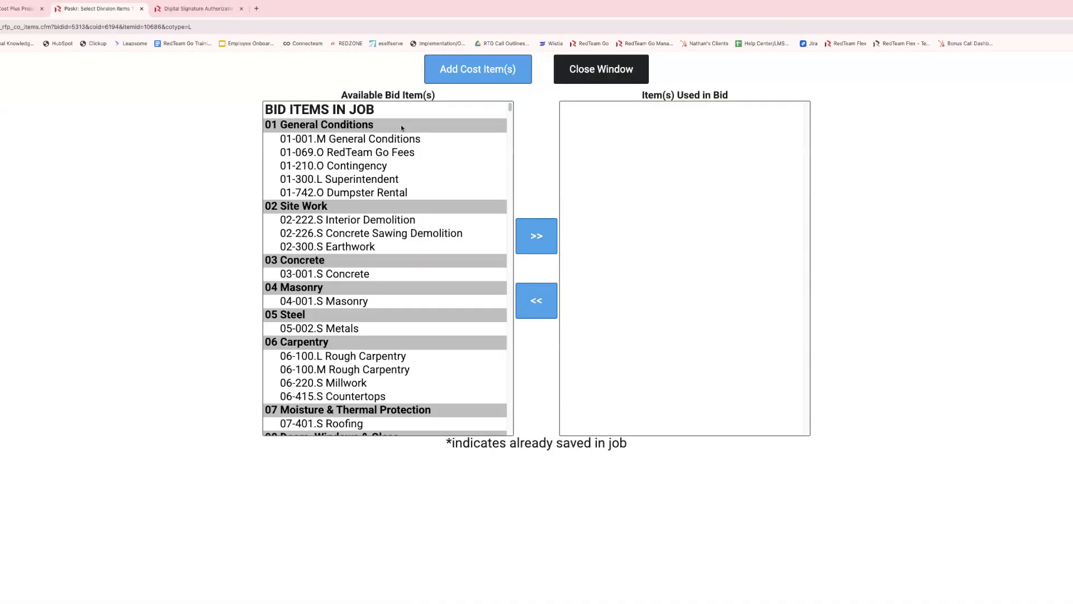
{"action": "scroll", "coordinate": [379, 316], "scroll_direction": "down", "scroll_amount": 2}
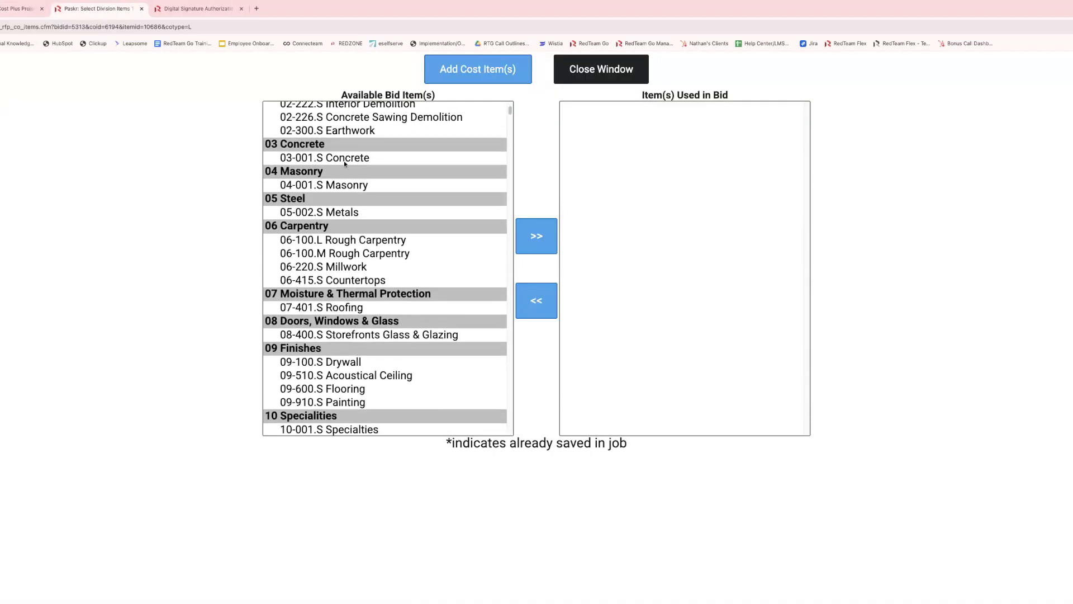
{"action": "scroll", "coordinate": [347, 176], "scroll_direction": "up", "scroll_amount": 1}
{"action": "left_click", "coordinate": [418, 174]}
{"action": "left_click", "coordinate": [538, 234]}
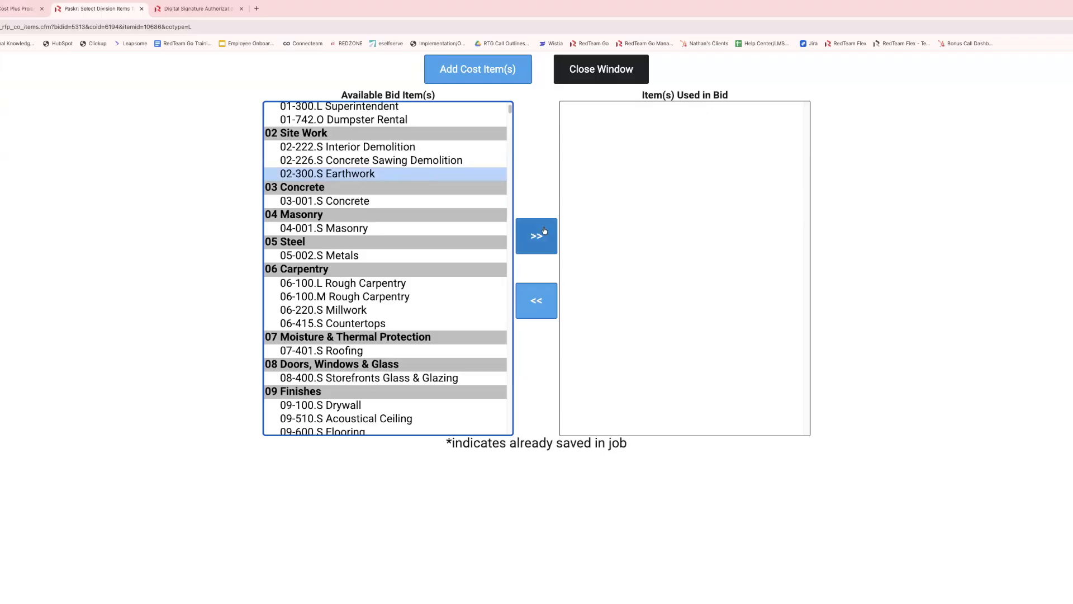
{"action": "left_click", "coordinate": [519, 77]}
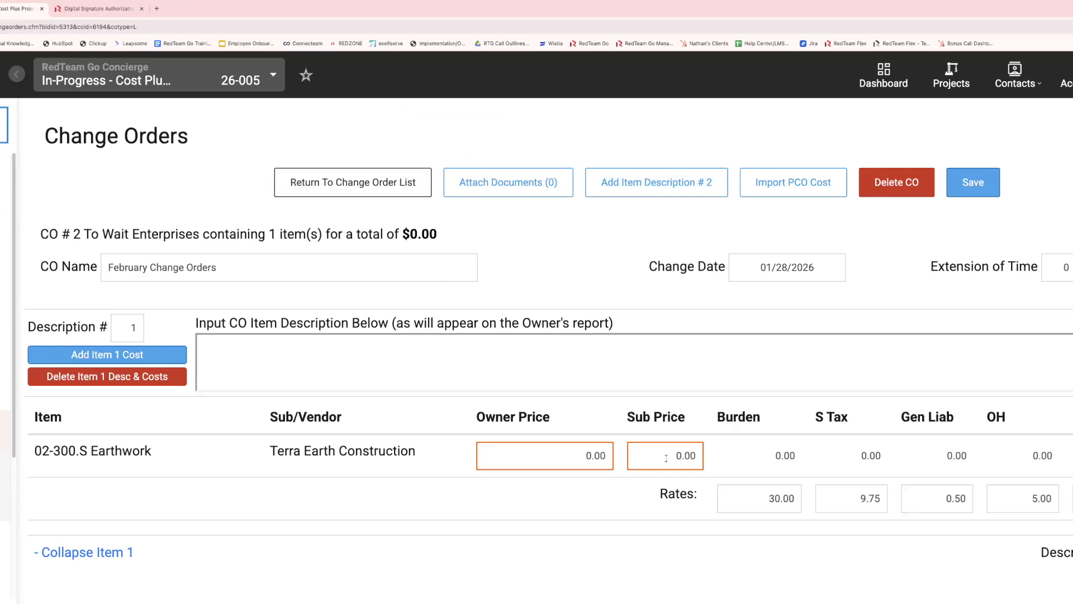
{"action": "left_click", "coordinate": [697, 456]}
{"action": "left_click", "coordinate": [717, 373]}
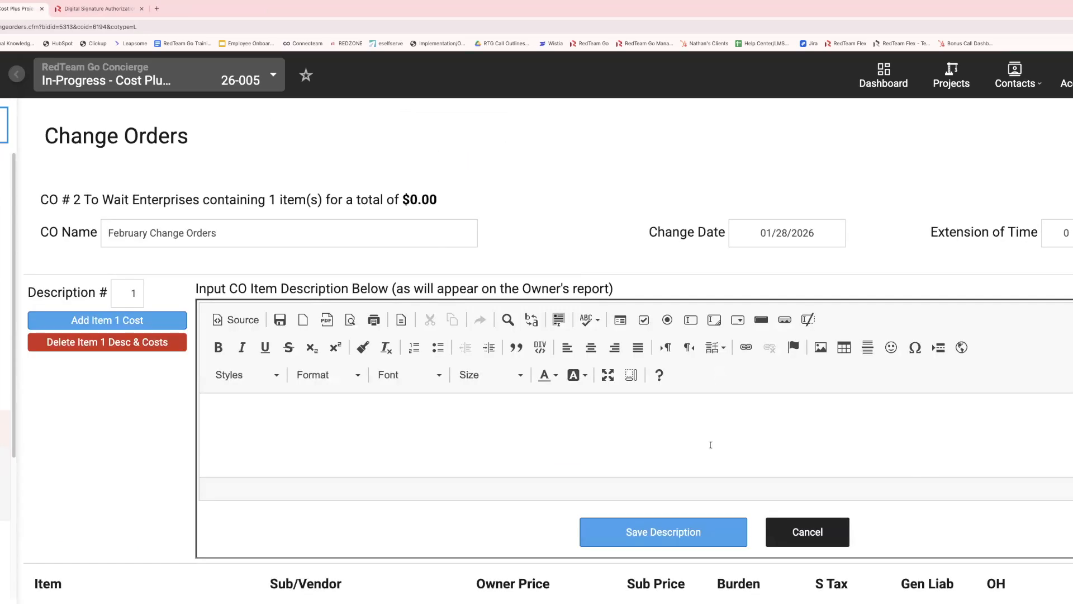
{"action": "left_click", "coordinate": [808, 532]}
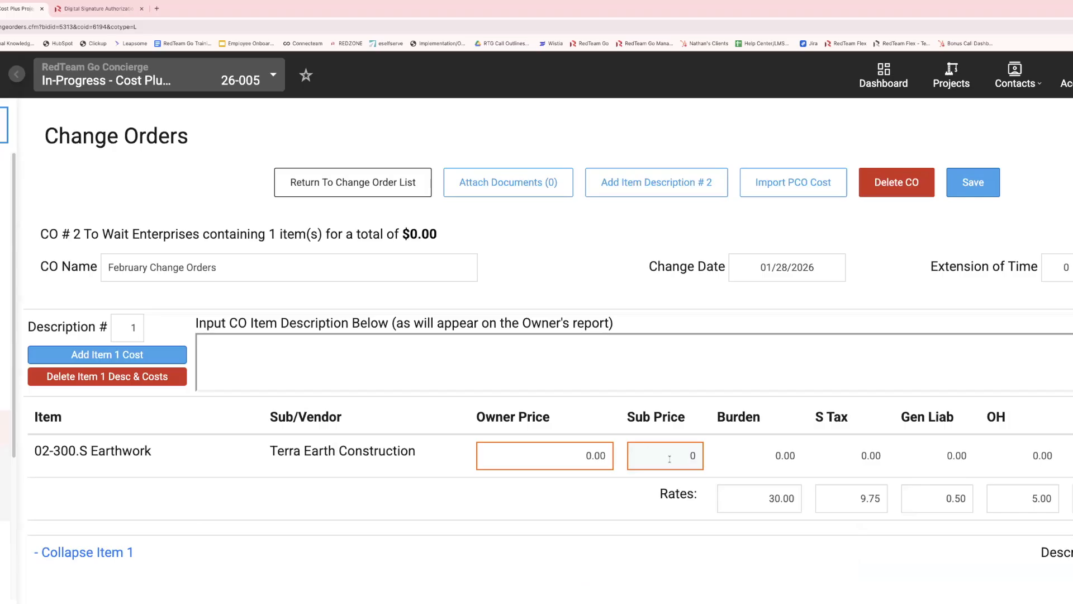
- Set the Earthwork item's owner price to 2000 and save the February change order
{"action": "left_click", "coordinate": [561, 460]}
{"action": "type", "text": "2000"}
{"action": "left_click", "coordinate": [672, 560]}
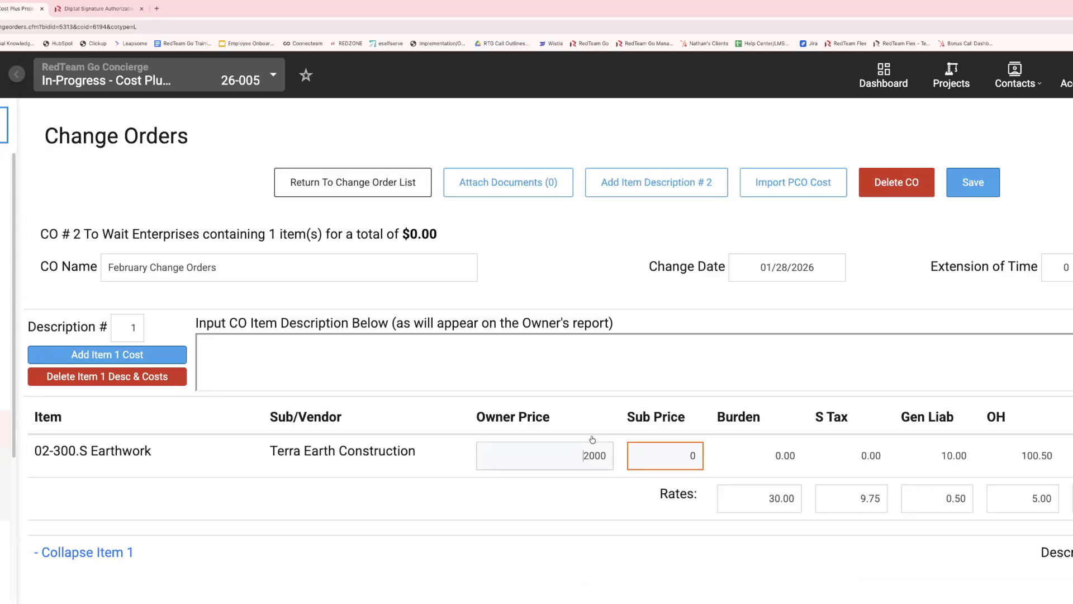
{"action": "scroll", "coordinate": [662, 538], "scroll_direction": "down", "scroll_amount": 1}
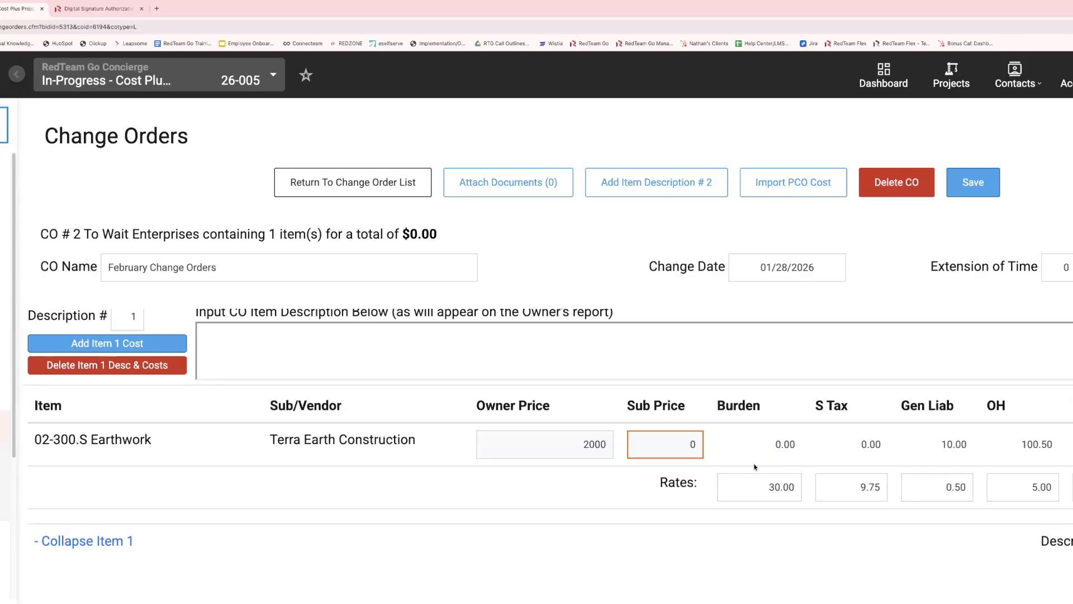
{"action": "left_click", "coordinate": [977, 185]}
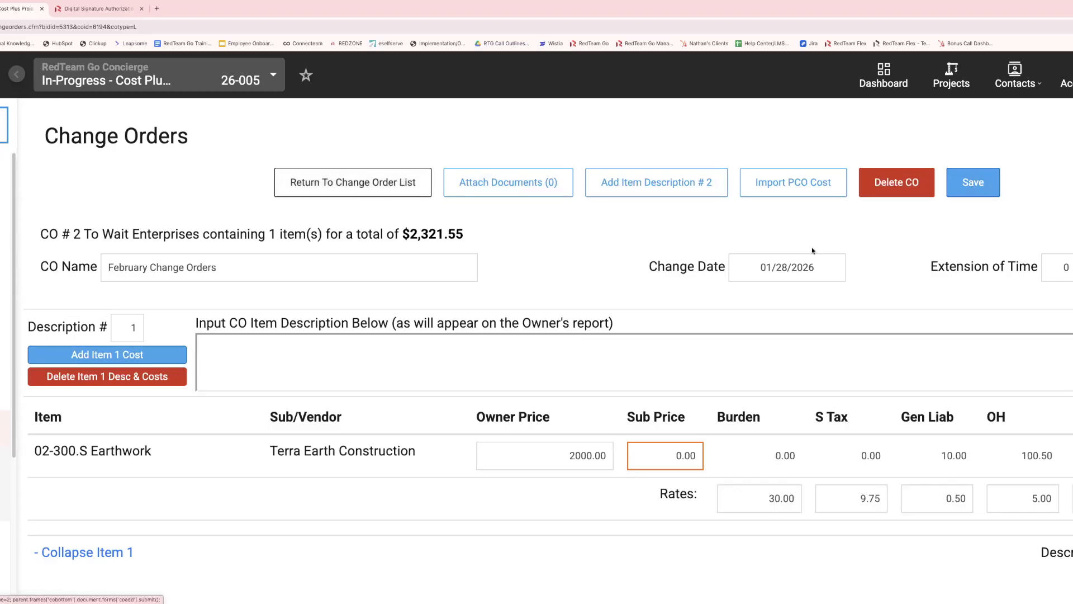
- Return to the change order list, reopen February Change Orders, and add item description 2 reading "Extra Demo Behind walls"
{"action": "left_click", "coordinate": [319, 192]}
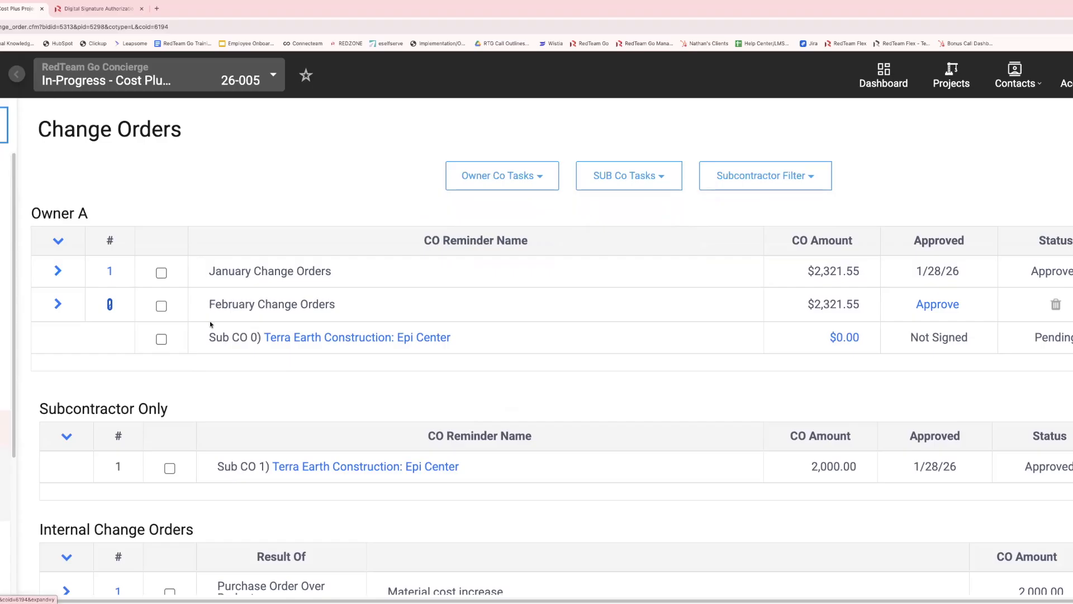
{"action": "left_click", "coordinate": [109, 304]}
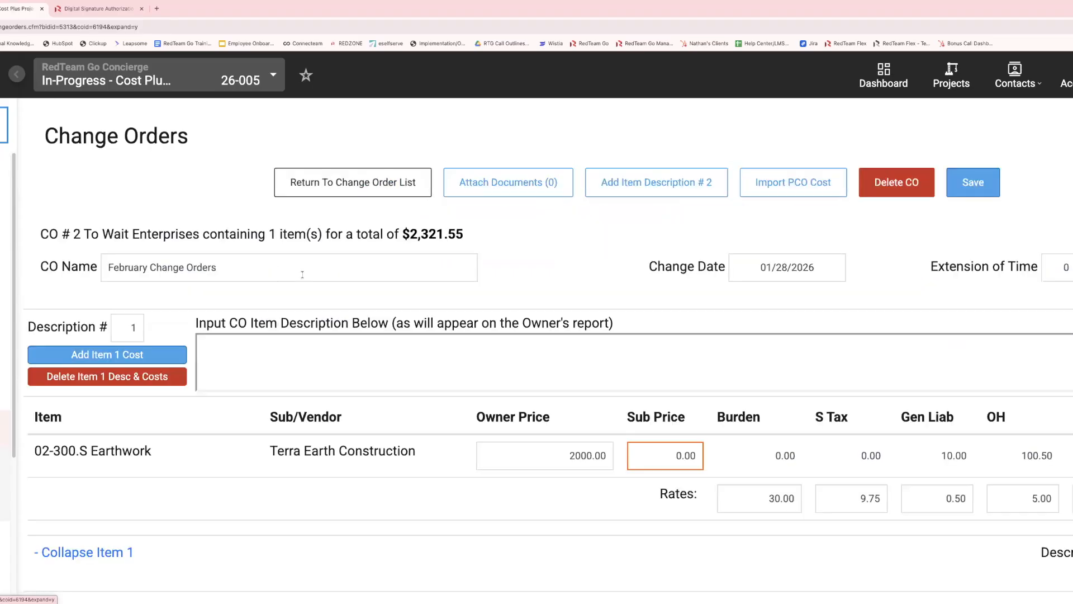
{"action": "left_click", "coordinate": [686, 185]}
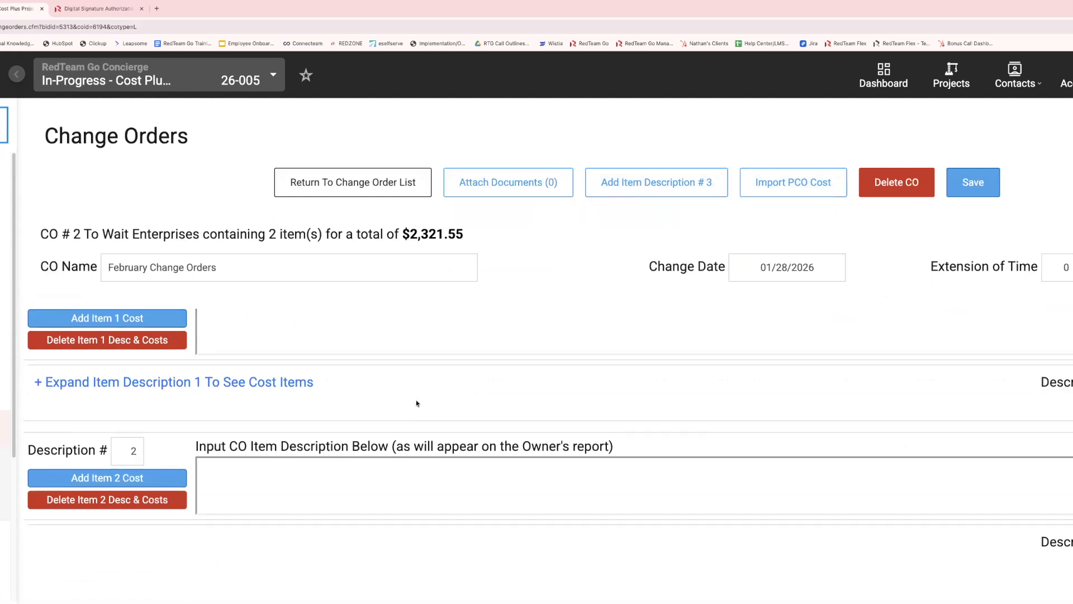
{"action": "left_click", "coordinate": [345, 512]}
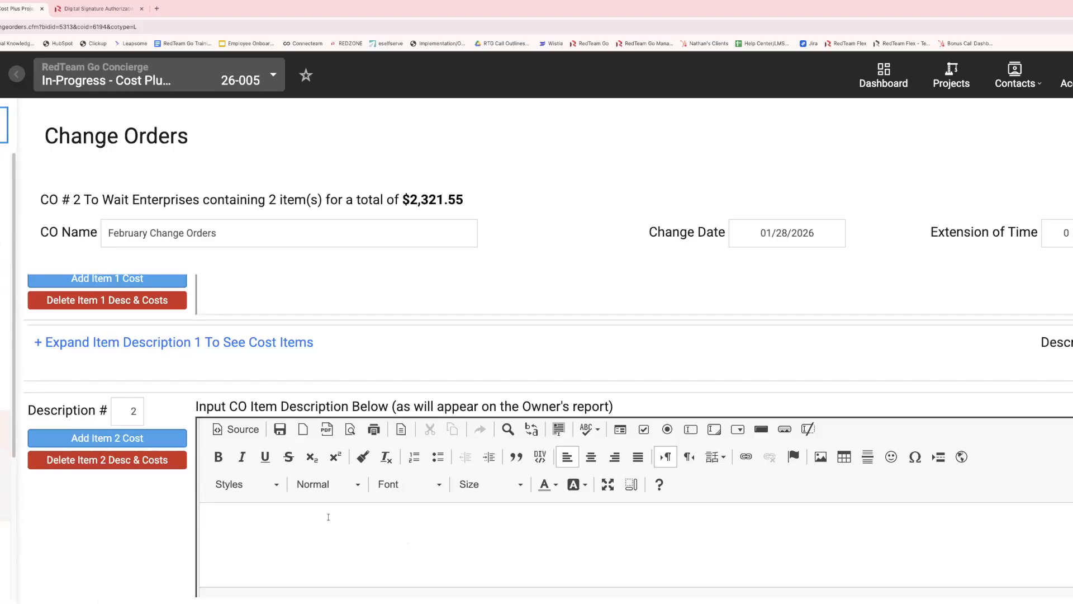
{"action": "type", "text": "EExtra Demo b"}
{"action": "key", "text": "BackSpace"}
{"action": "type", "text": "Behind walls"}
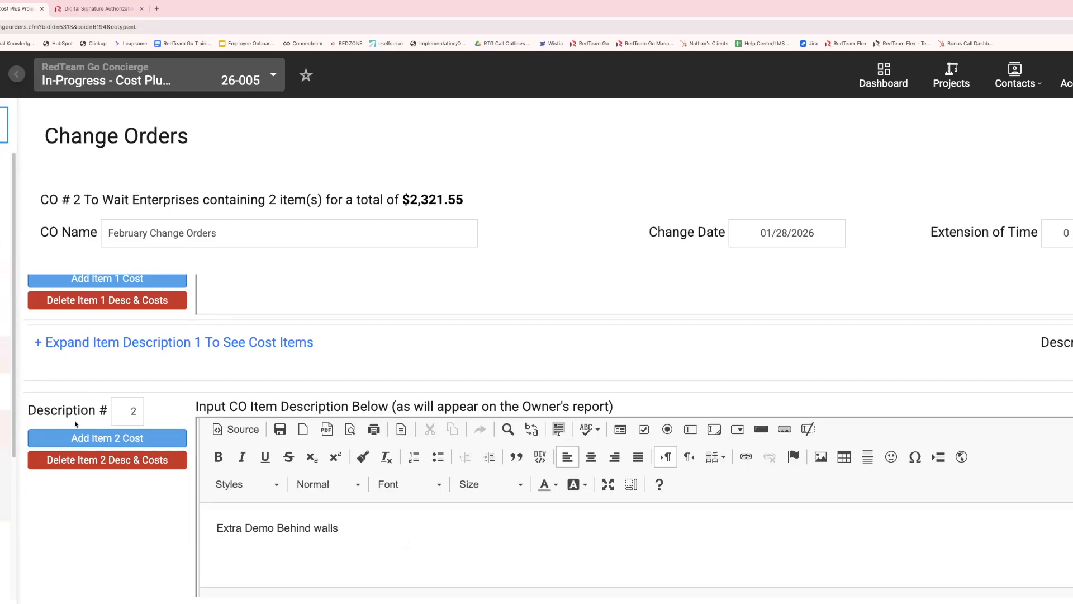
- Add 02-222.S Interior Demolition as the cost item of description 2
{"action": "left_click", "coordinate": [107, 437]}
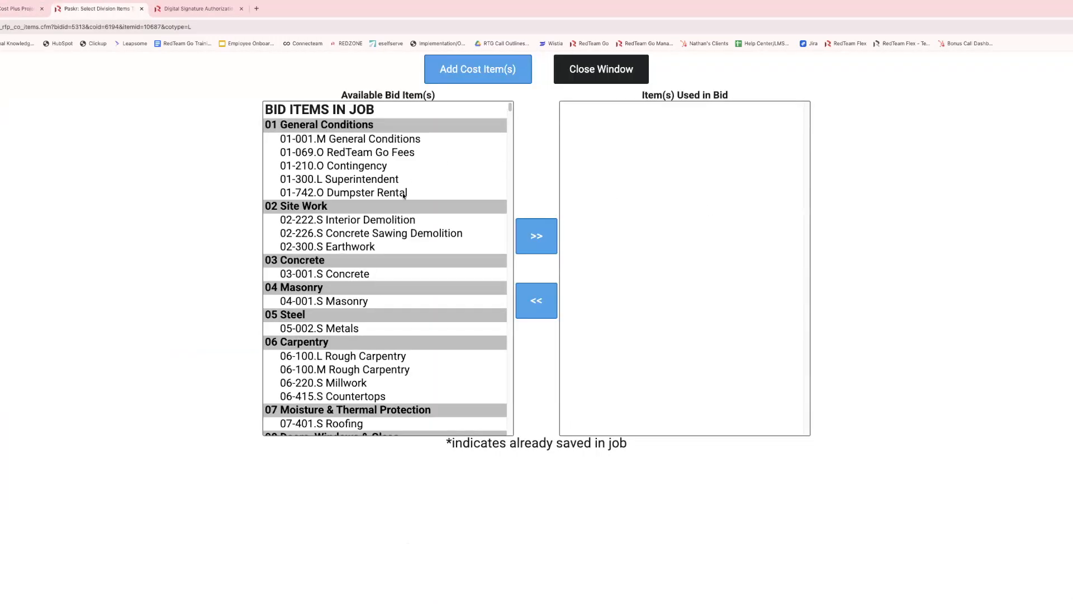
{"action": "scroll", "coordinate": [415, 362], "scroll_direction": "down", "scroll_amount": 2}
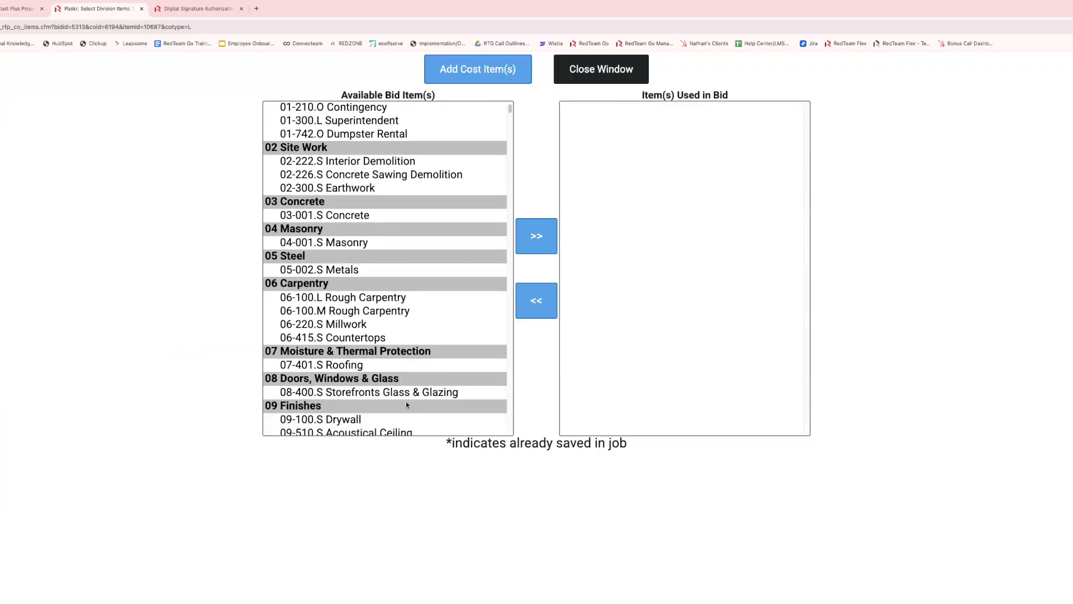
{"action": "scroll", "coordinate": [404, 401], "scroll_direction": "down", "scroll_amount": 1}
{"action": "left_click", "coordinate": [348, 145]}
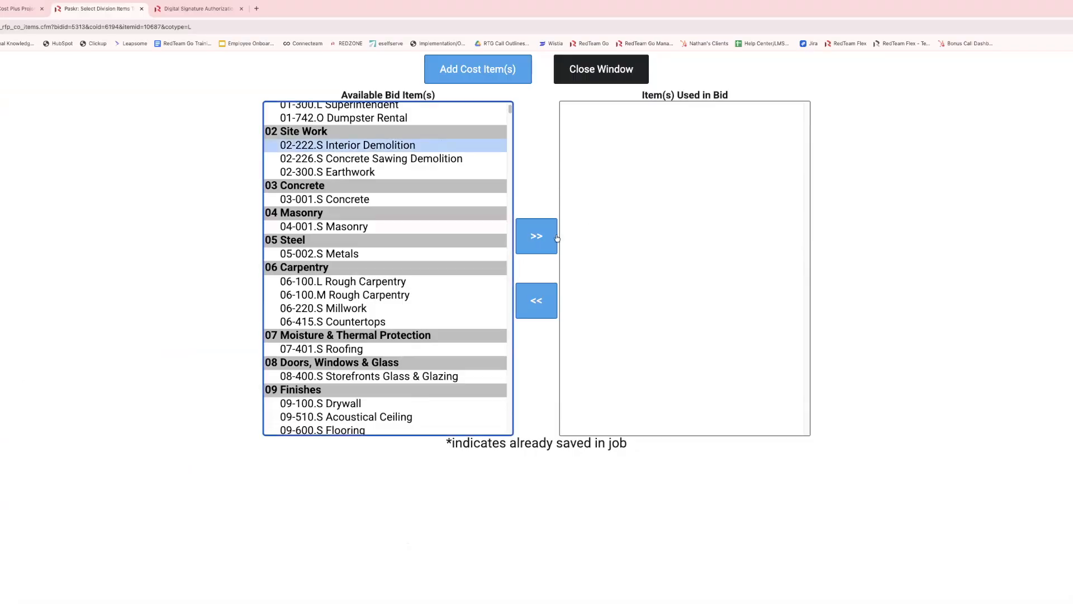
{"action": "left_click", "coordinate": [536, 235]}
{"action": "left_click", "coordinate": [503, 70]}
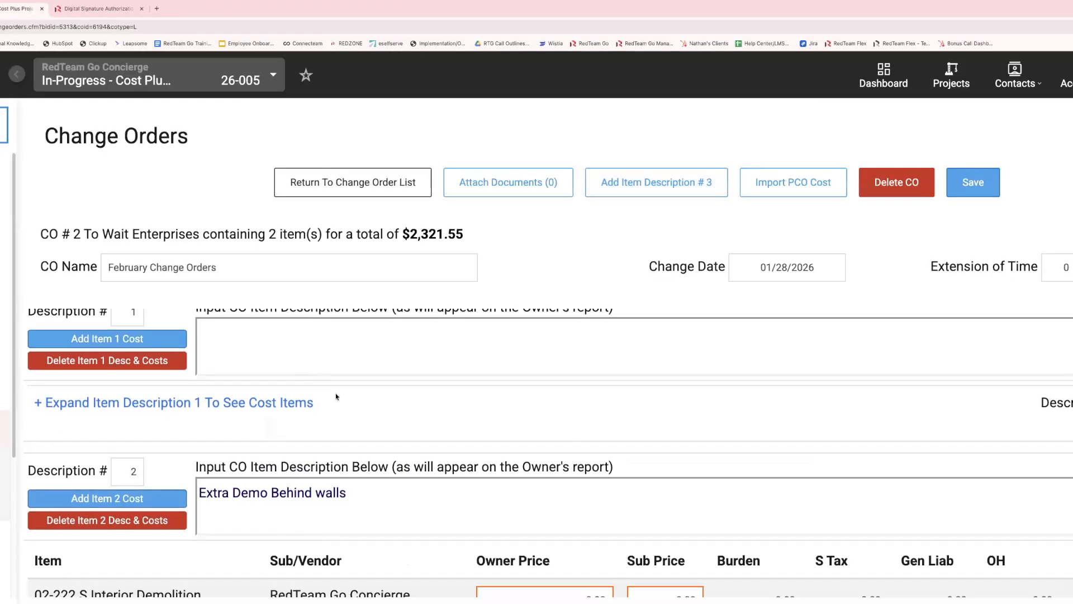
- Set the Interior Demolition item's owner price to 1500 and save the change order
{"action": "left_click", "coordinate": [551, 444]}
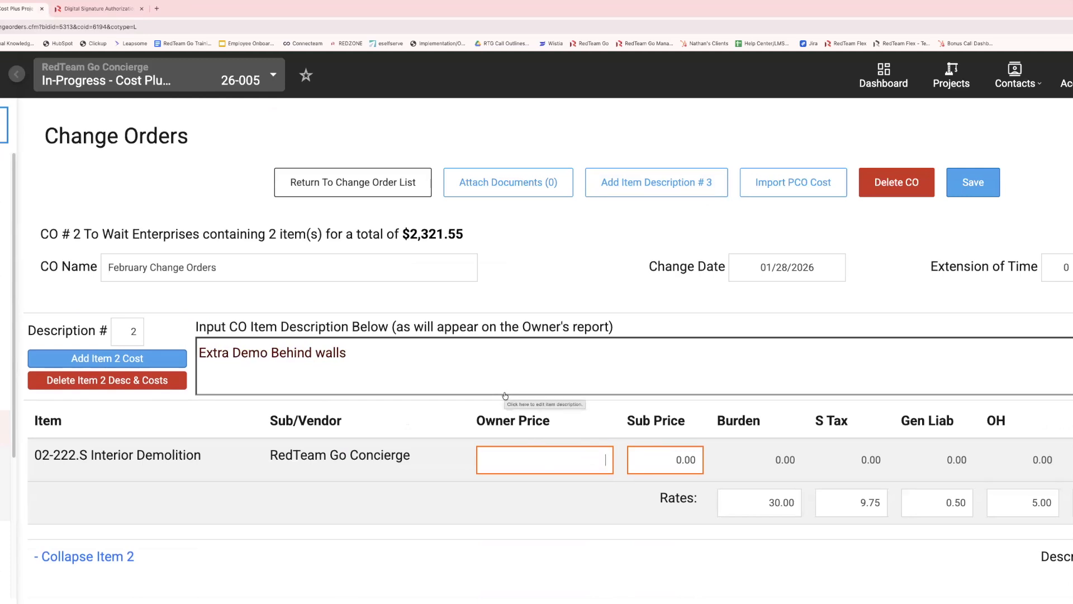
{"action": "type", "text": "1500"}
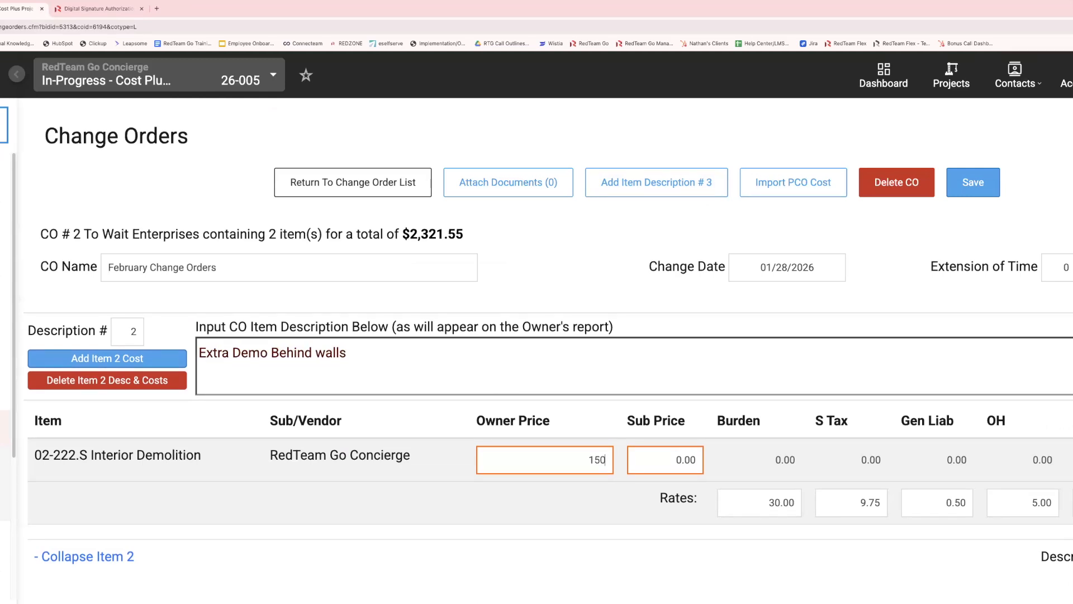
{"action": "left_click", "coordinate": [604, 582]}
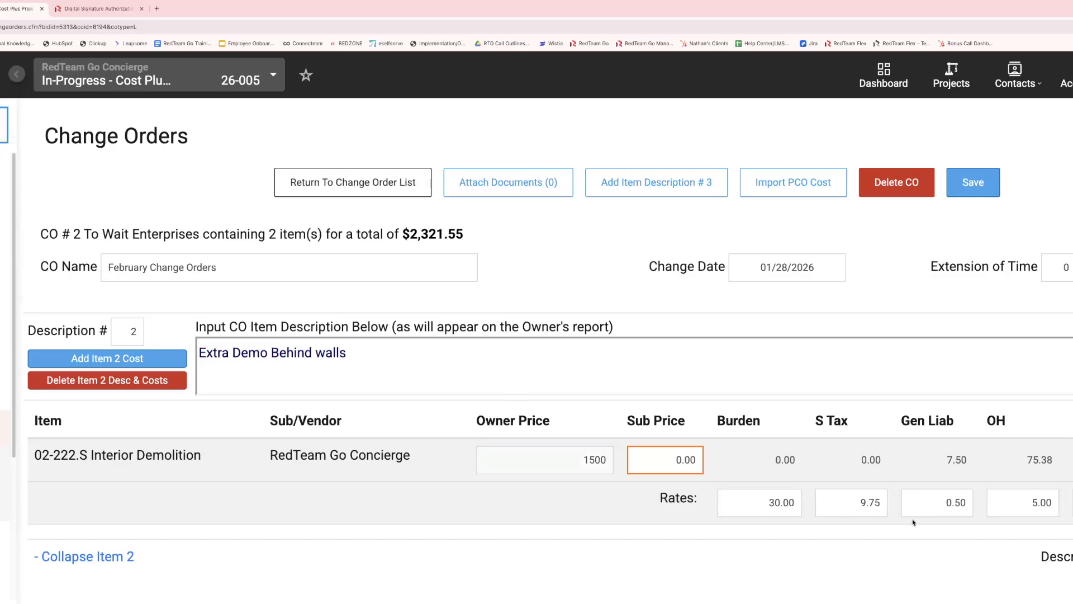
{"action": "left_click", "coordinate": [964, 192]}
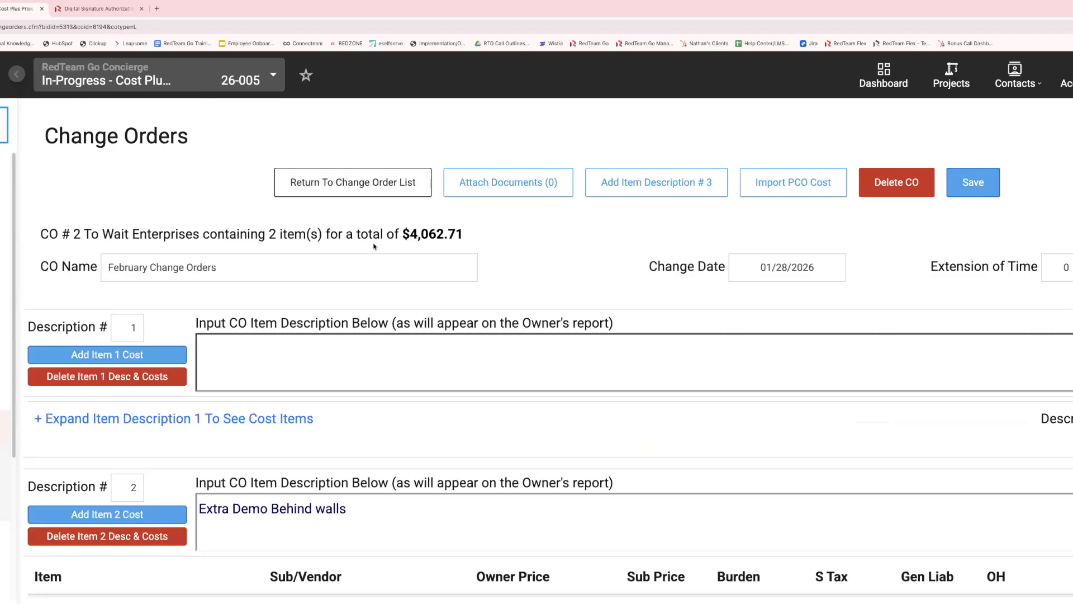
- Return to the change order list, select all Owner A change orders with their signature entries, and try to sign the selected owner change orders
{"action": "left_click", "coordinate": [385, 188]}
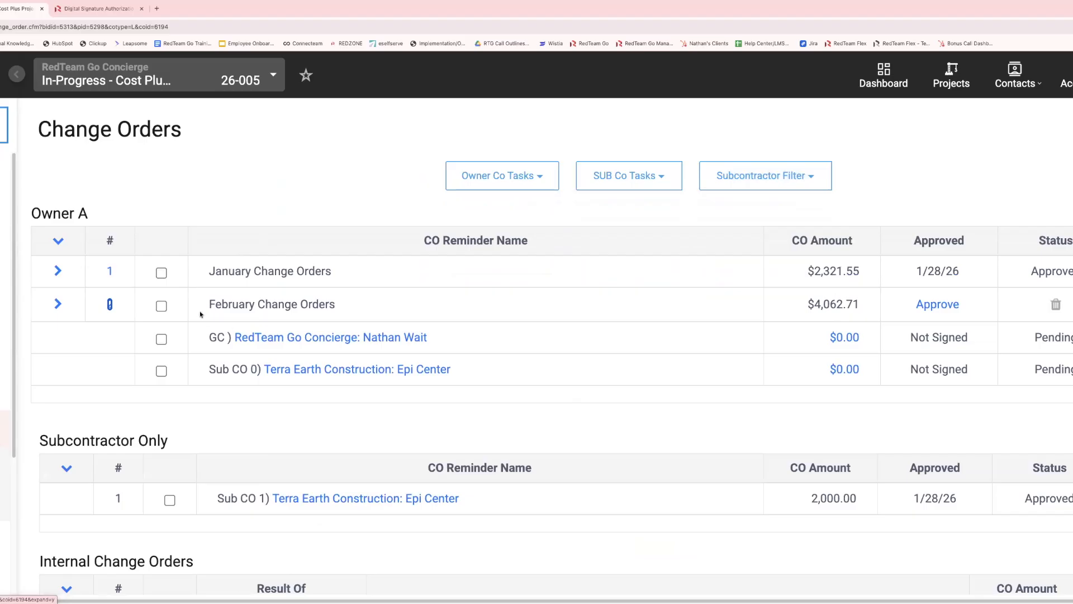
{"action": "left_click", "coordinate": [161, 306]}
{"action": "left_click", "coordinate": [160, 272]}
{"action": "left_click", "coordinate": [161, 338]}
{"action": "left_click", "coordinate": [161, 371]}
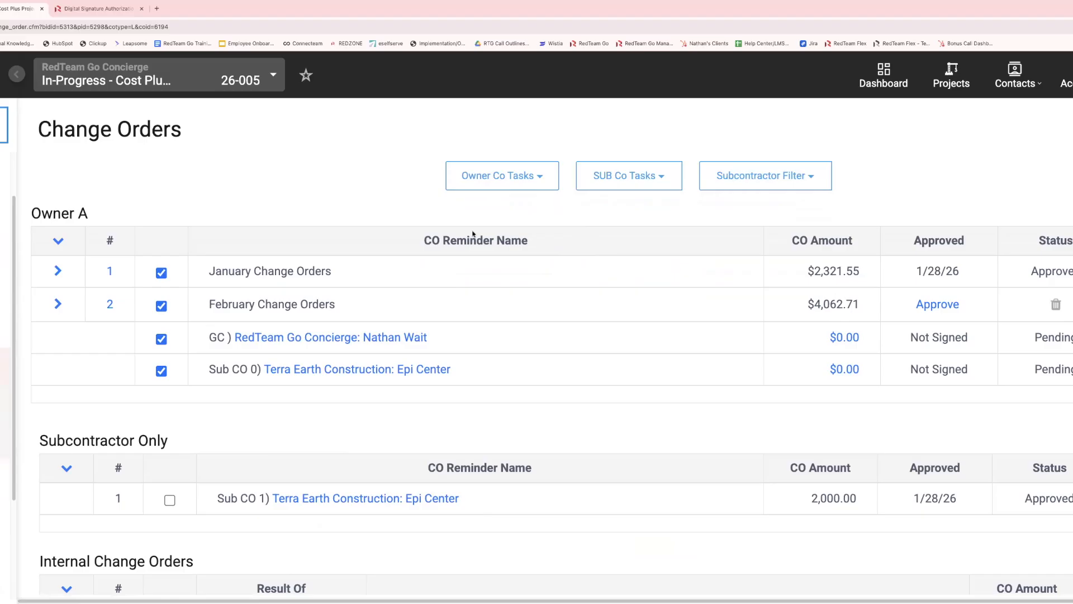
{"action": "left_click", "coordinate": [526, 177]}
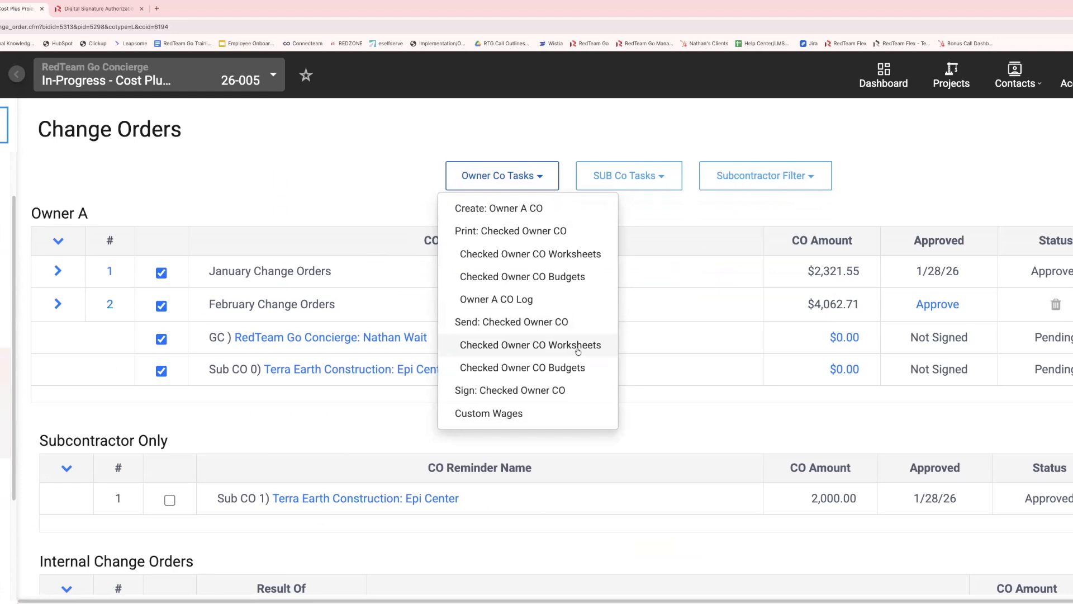
{"action": "left_click", "coordinate": [574, 394]}
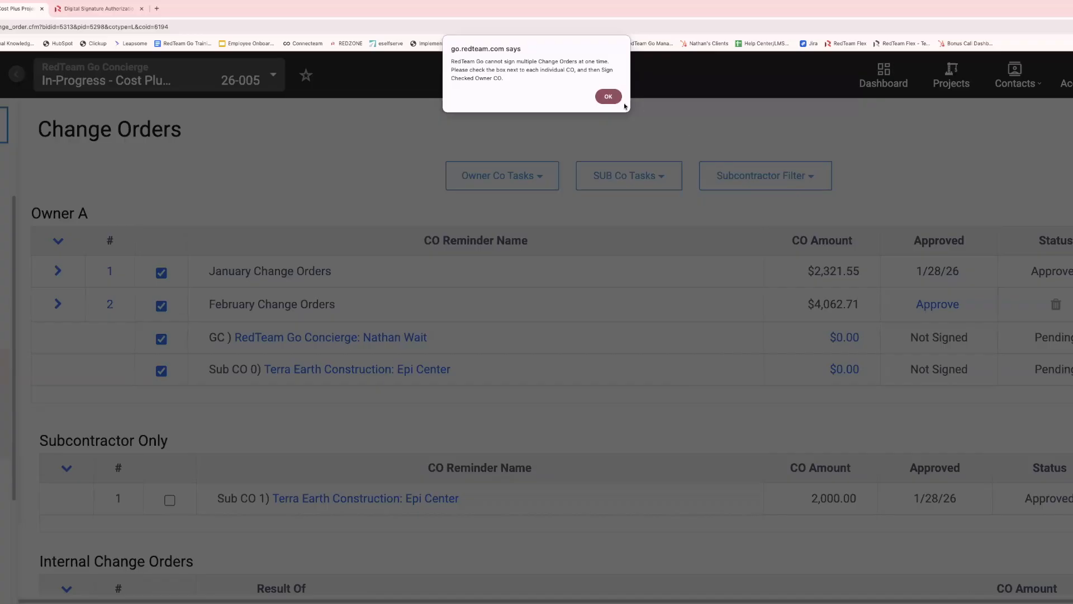
{"action": "key", "text": "Return"}
- Approve the February Change Orders owner change order, confirming that a signed change order exists
{"action": "left_click", "coordinate": [948, 305]}
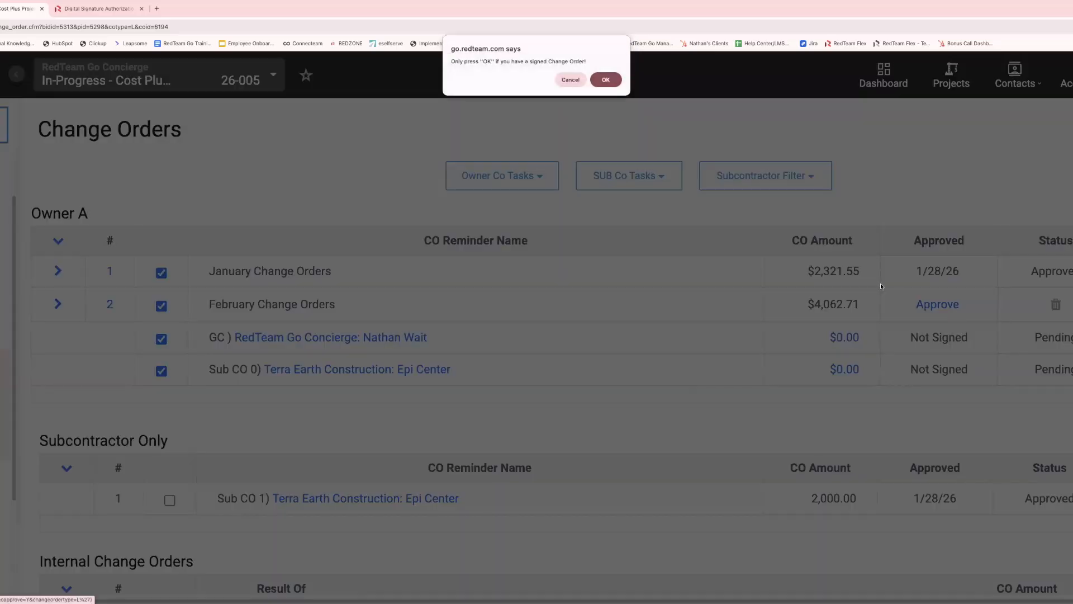
{"action": "left_click", "coordinate": [606, 81]}
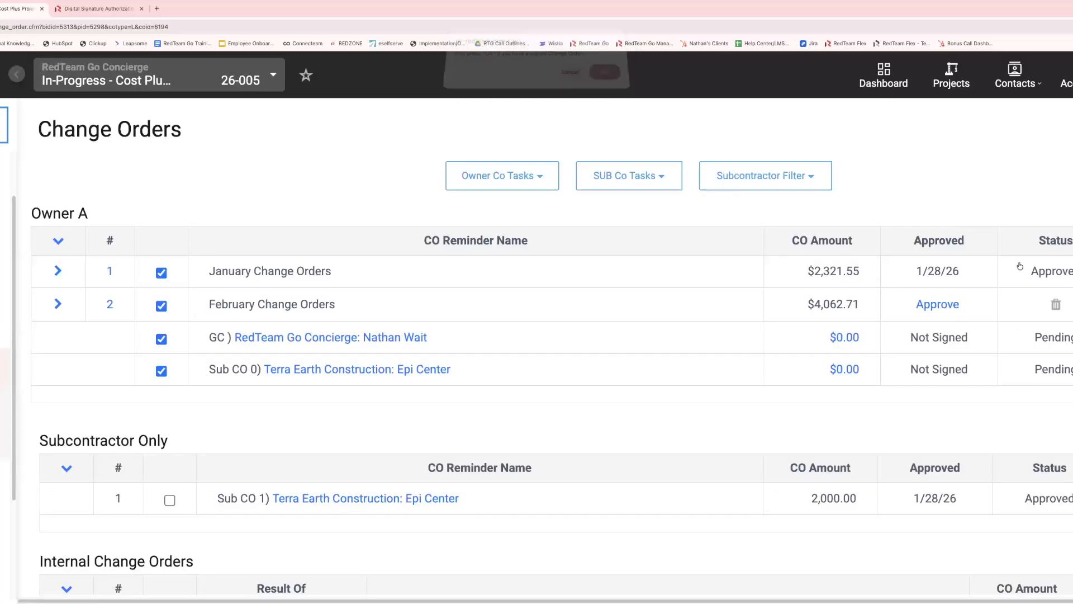
{"action": "left_click", "coordinate": [944, 307]}
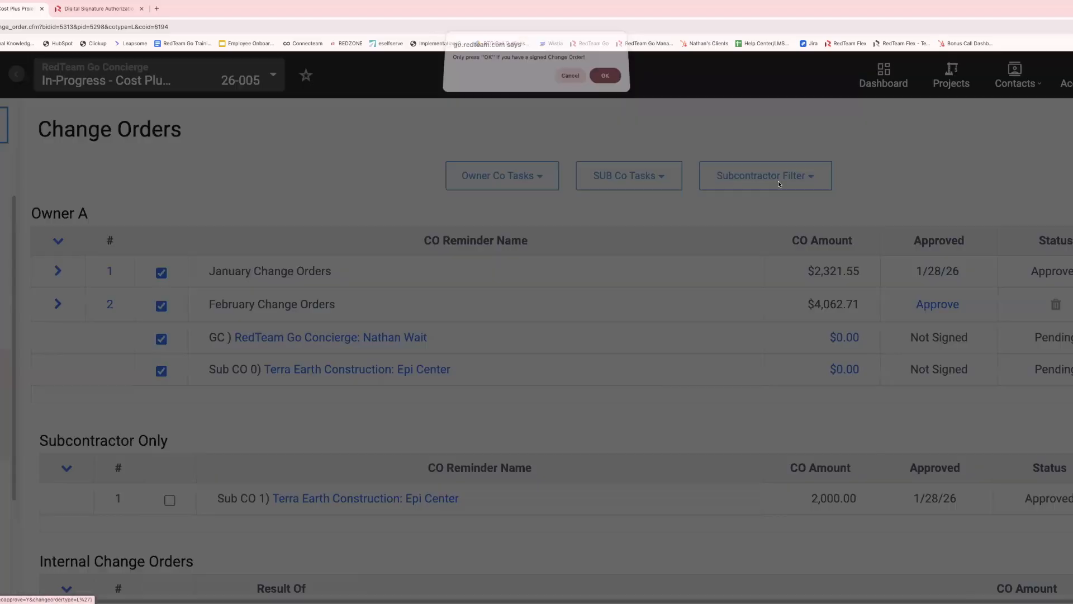
{"action": "left_click", "coordinate": [605, 83]}
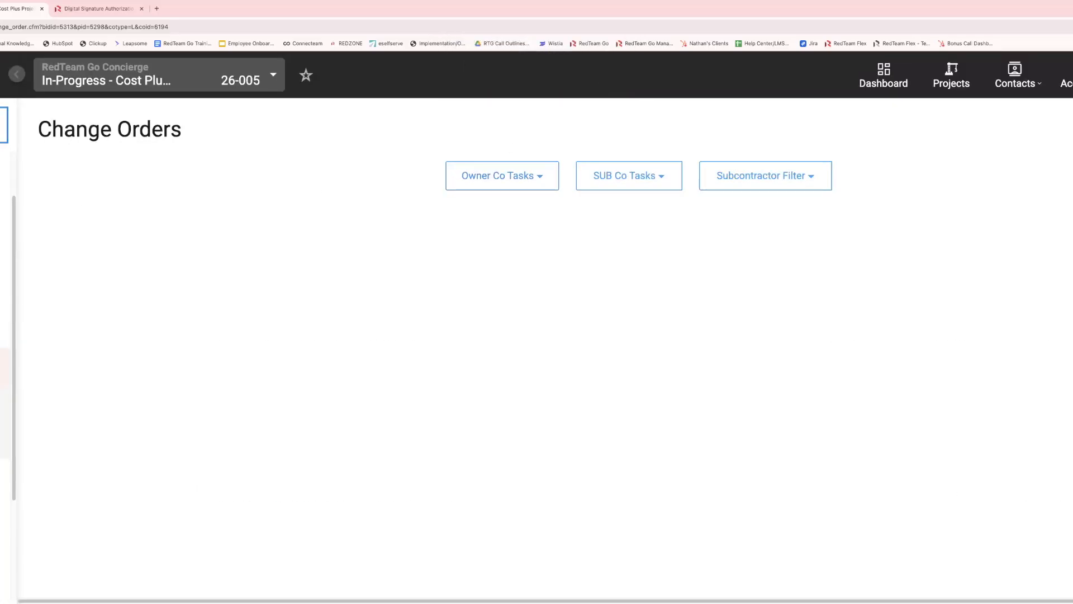
- Open the Owner A billings and unlock the schedule of values, accepting the deletion of all bills
{"action": "left_click", "coordinate": [3, 553]}
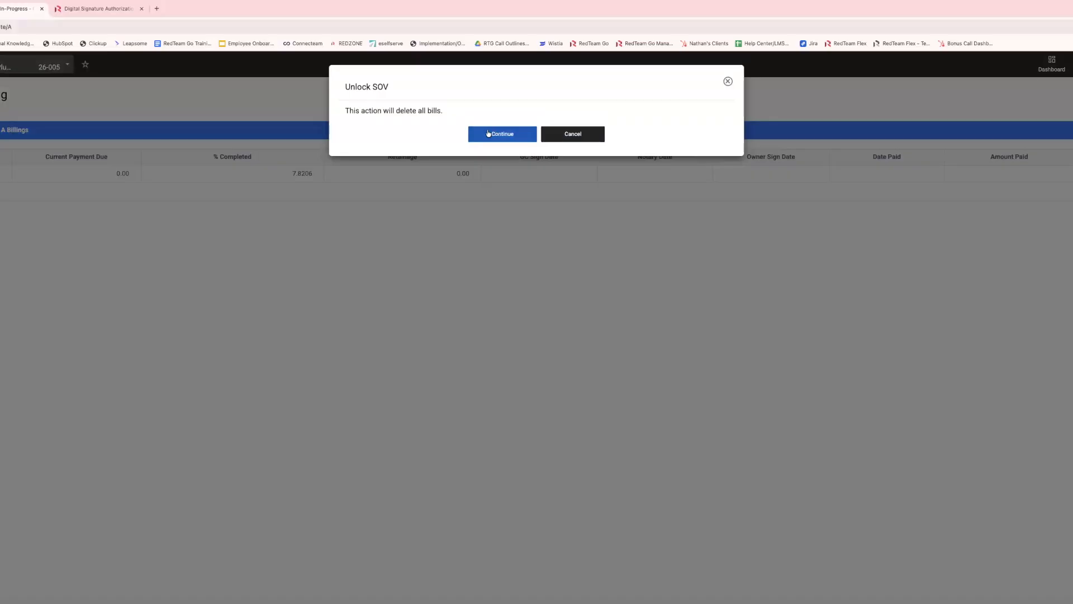
{"action": "left_click", "coordinate": [488, 133]}
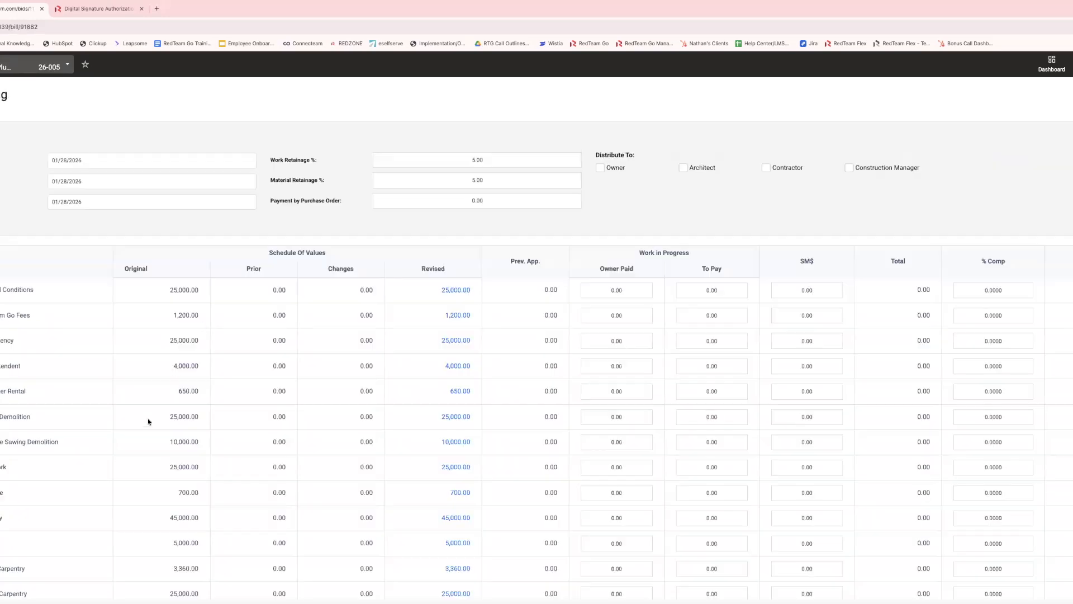
- Add Change Order 2: February Change Orders to the new owner bill
{"action": "scroll", "coordinate": [364, 301], "scroll_direction": "down", "scroll_amount": 2}
{"action": "scroll", "coordinate": [101, 453], "scroll_direction": "up", "scroll_amount": 2}
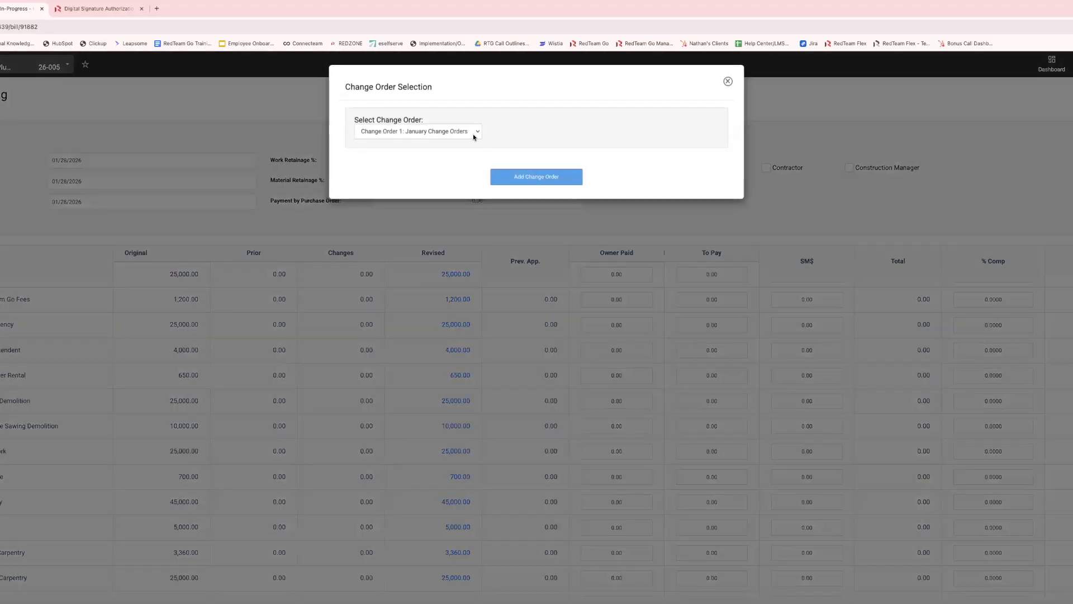
{"action": "left_click", "coordinate": [473, 136]}
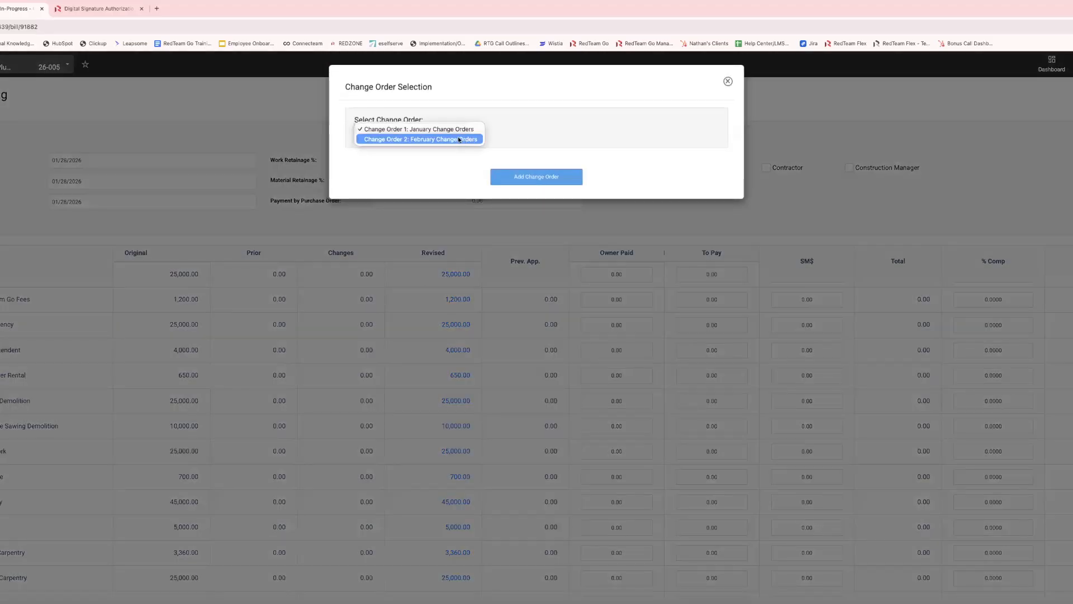
{"action": "left_click", "coordinate": [456, 132]}
{"action": "left_click", "coordinate": [470, 134]}
{"action": "left_click", "coordinate": [470, 140]}
{"action": "left_click", "coordinate": [518, 174]}
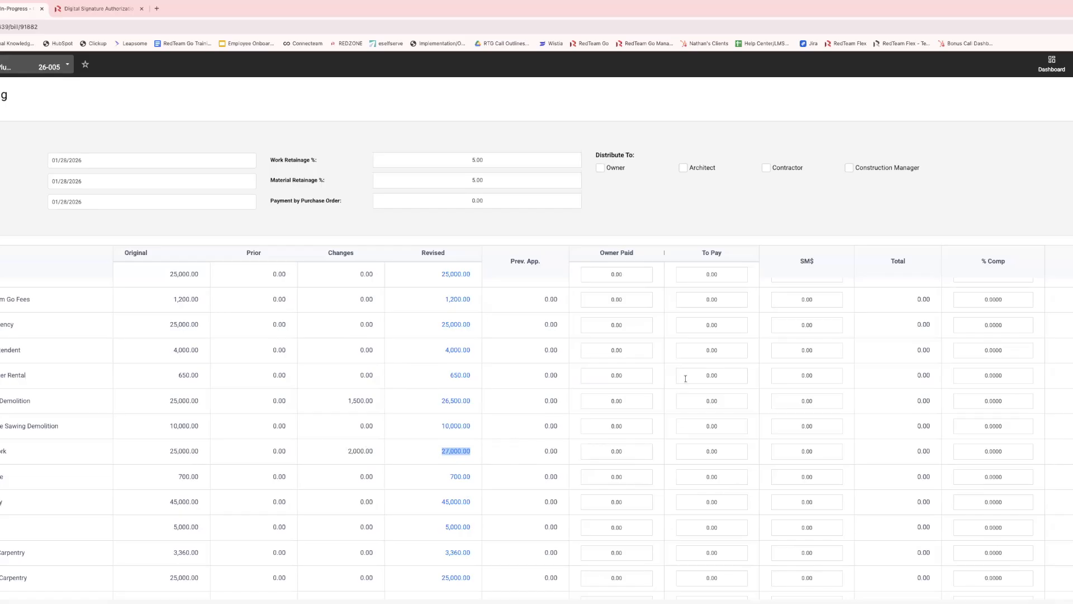
{"action": "scroll", "coordinate": [477, 396], "scroll_direction": "down", "scroll_amount": 1}
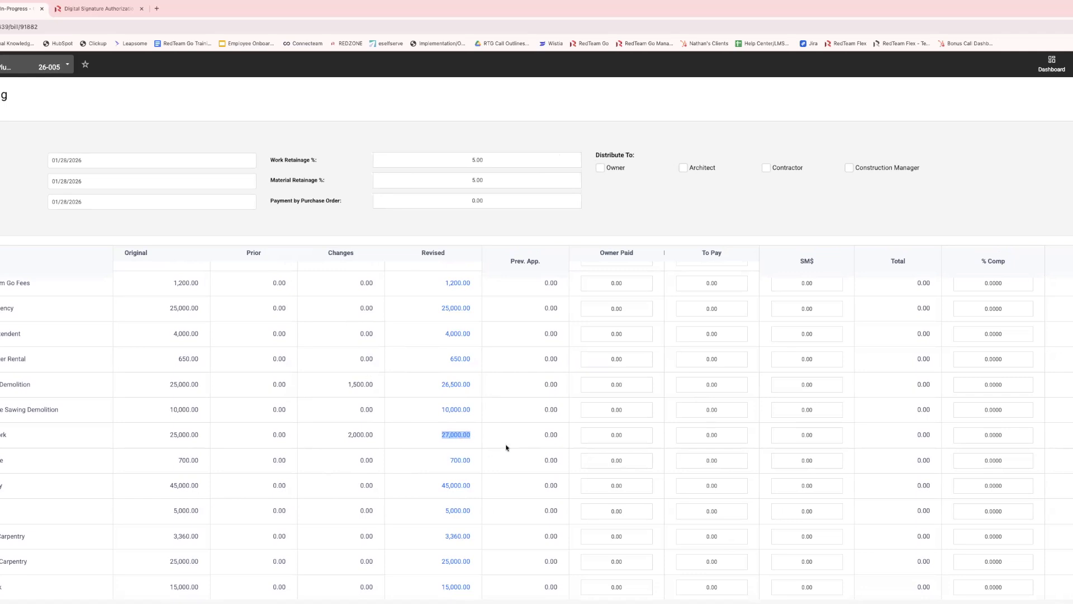
{"action": "scroll", "coordinate": [455, 457], "scroll_direction": "down", "scroll_amount": 2}
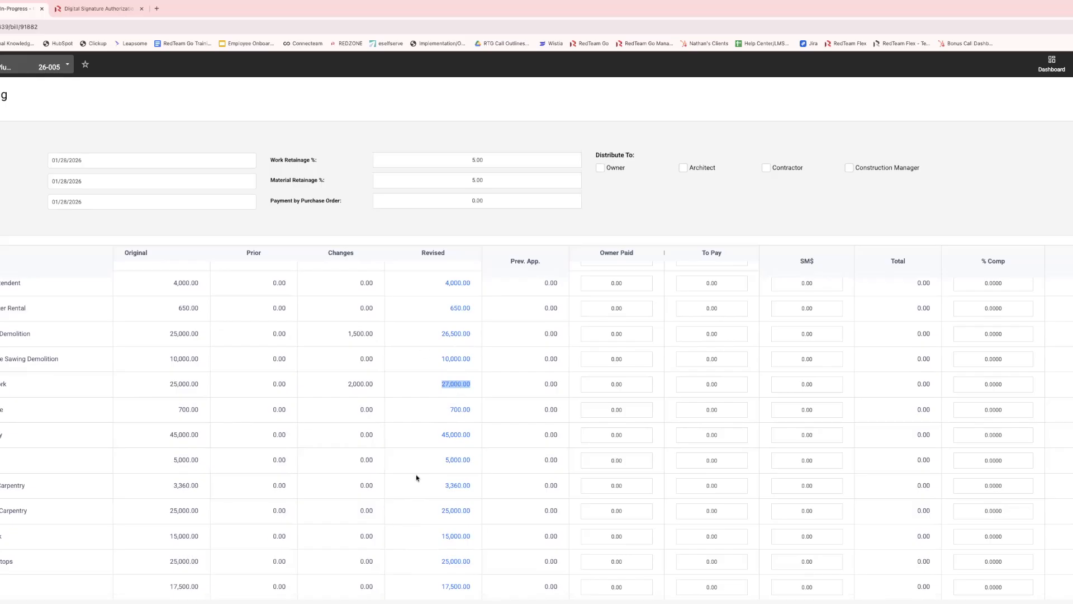
{"action": "scroll", "coordinate": [417, 478], "scroll_direction": "down", "scroll_amount": 1}
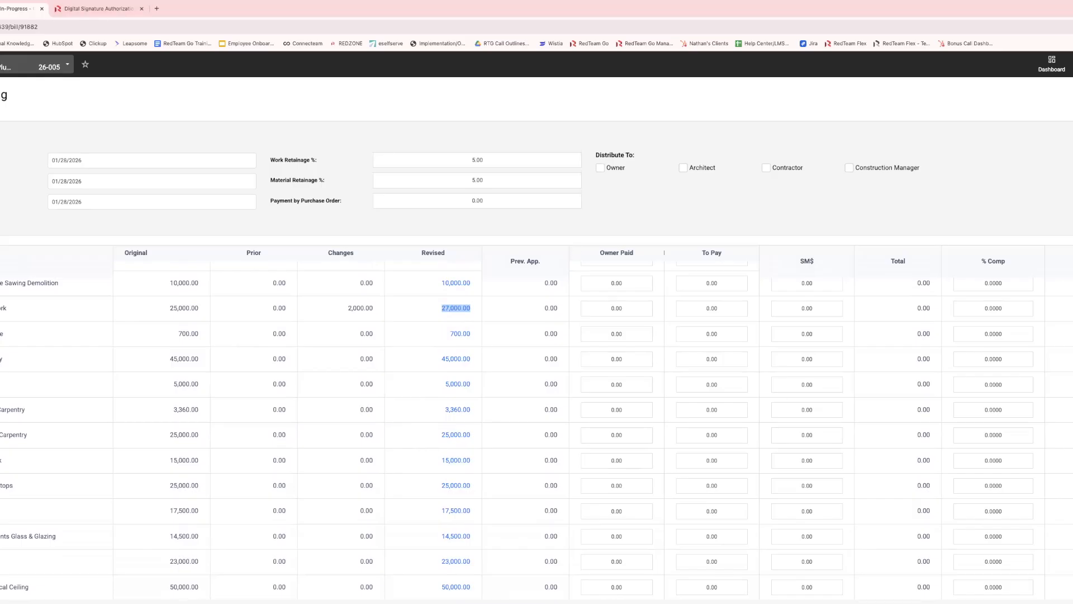
- Switch to the Google Slides presentation, present it full screen from the Final Reconciliation slide, and advance to the final takeaways slide
{"action": "left_click", "coordinate": [0, 8]}
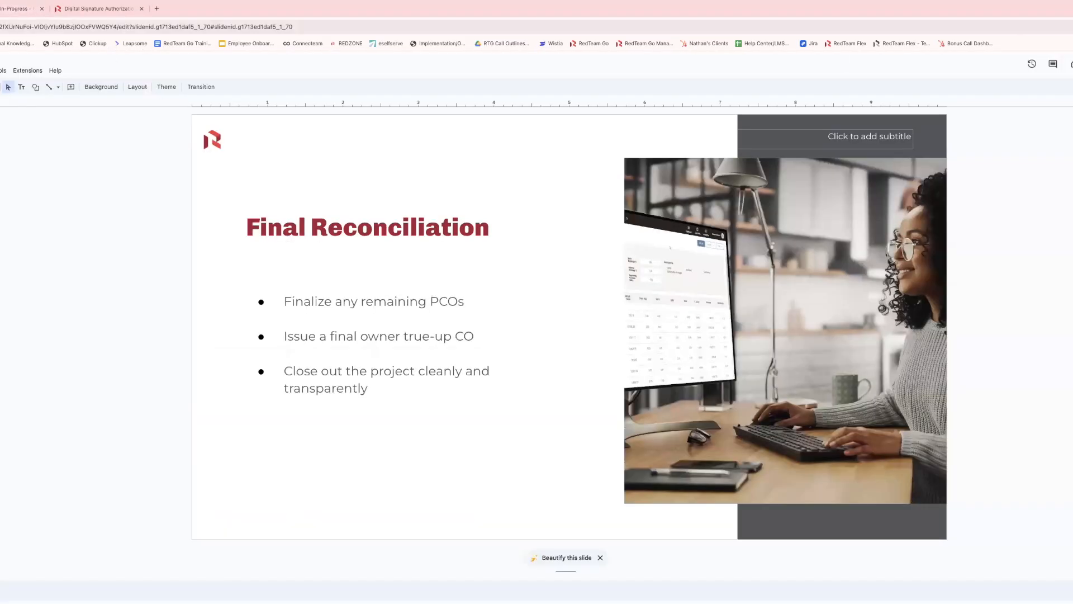
{"action": "left_click", "coordinate": [1071, 64]}
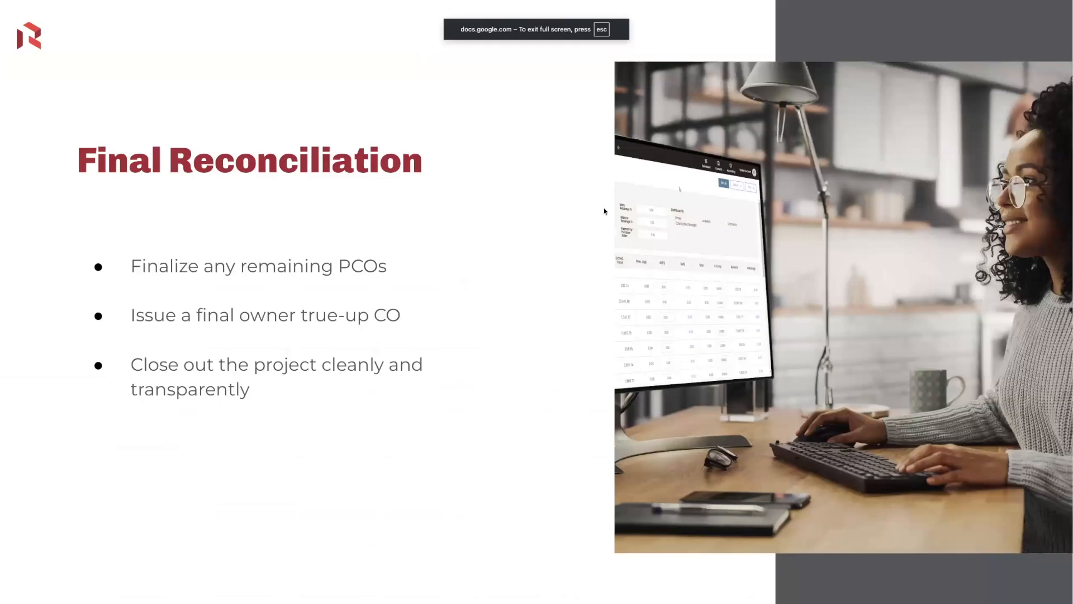
{"action": "key", "text": "Right"}
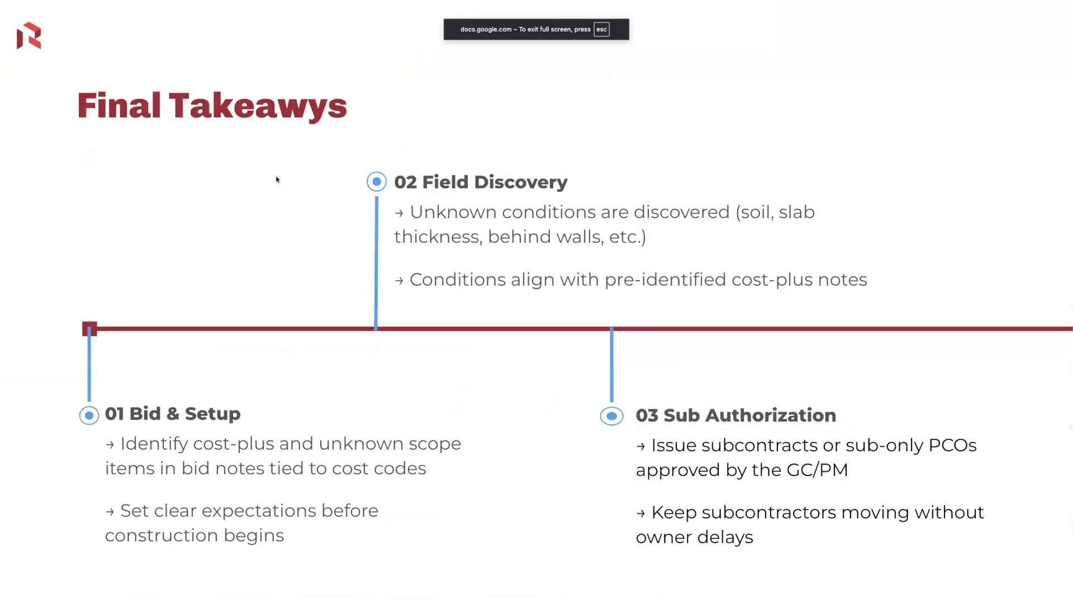